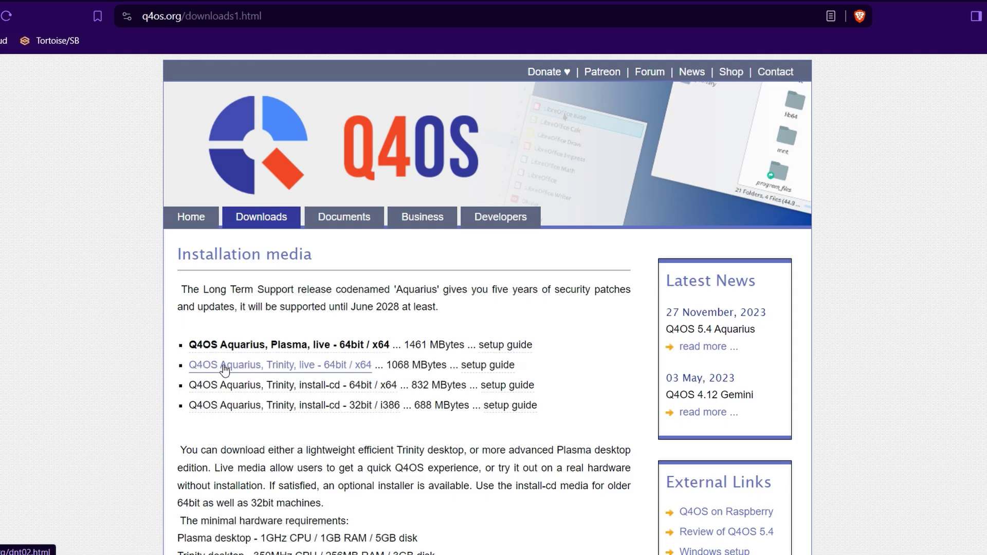
Download the Q4OS Aquarius Trinity live 64-bit image, skipping the donation page
{"action": "left_click", "coordinate": [321, 366]}
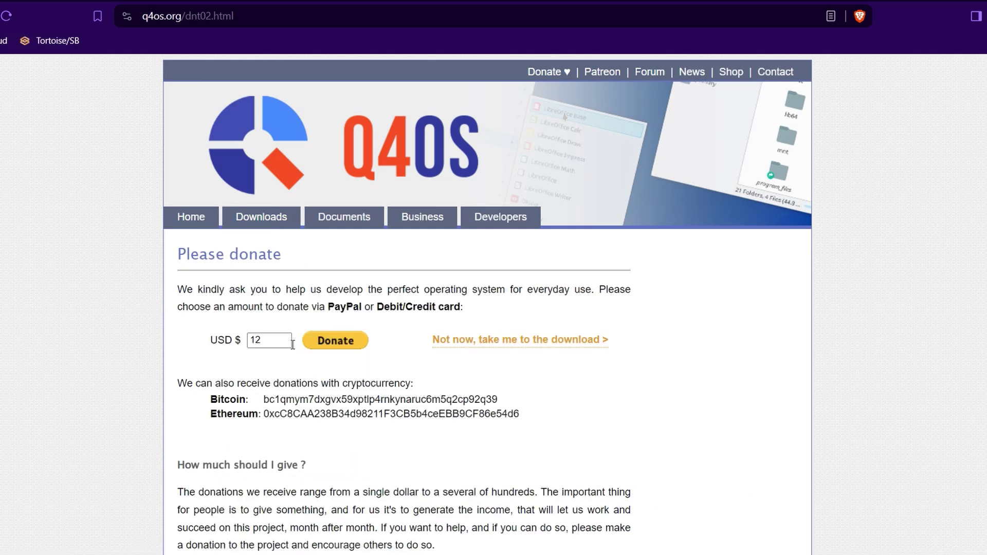
{"action": "left_click", "coordinate": [462, 345]}
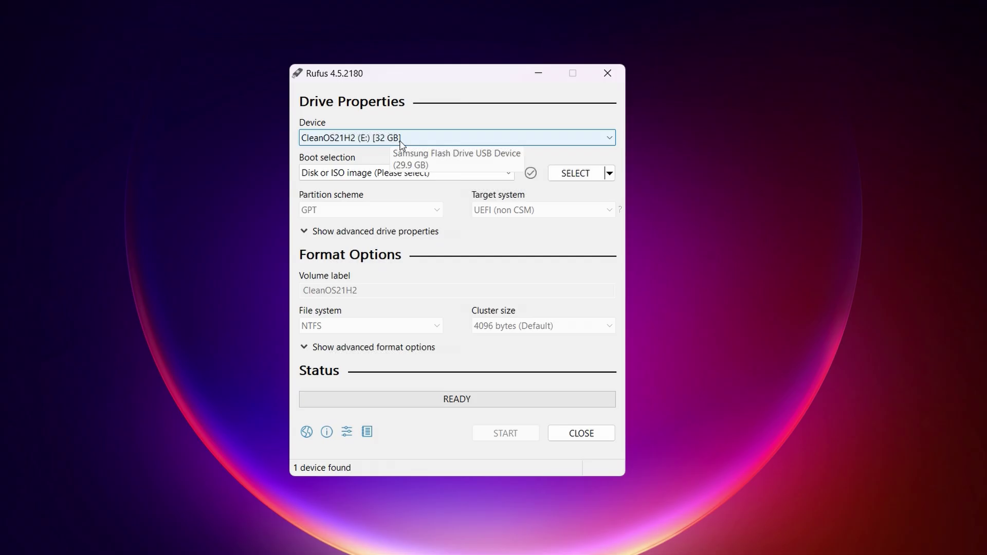
Keep the 32 GB drive as target and load the q4os-5.4-x64-tde.r2.iso image
{"action": "left_click", "coordinate": [399, 139]}
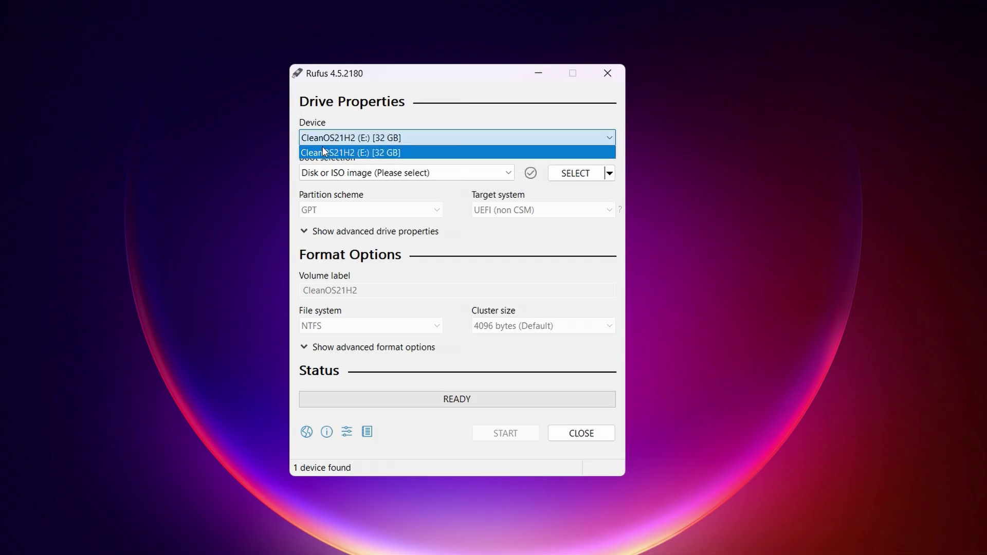
{"action": "left_click", "coordinate": [389, 140]}
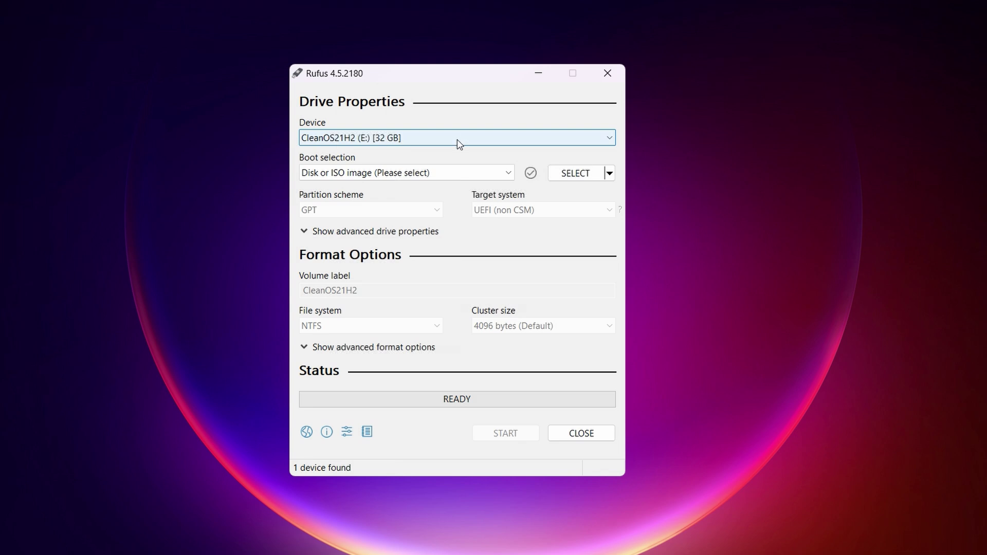
{"action": "left_click", "coordinate": [584, 176]}
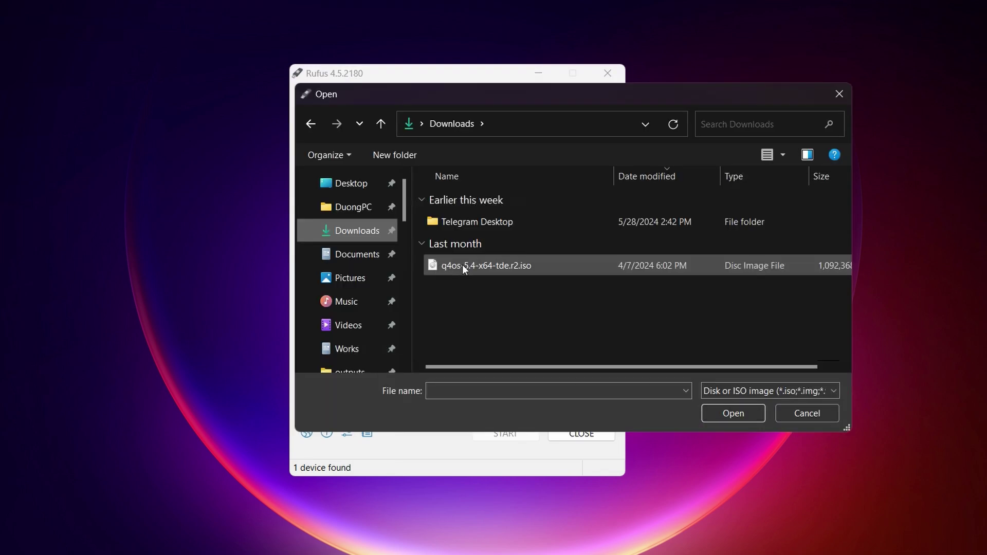
{"action": "left_click", "coordinate": [519, 267]}
{"action": "left_click", "coordinate": [733, 413]}
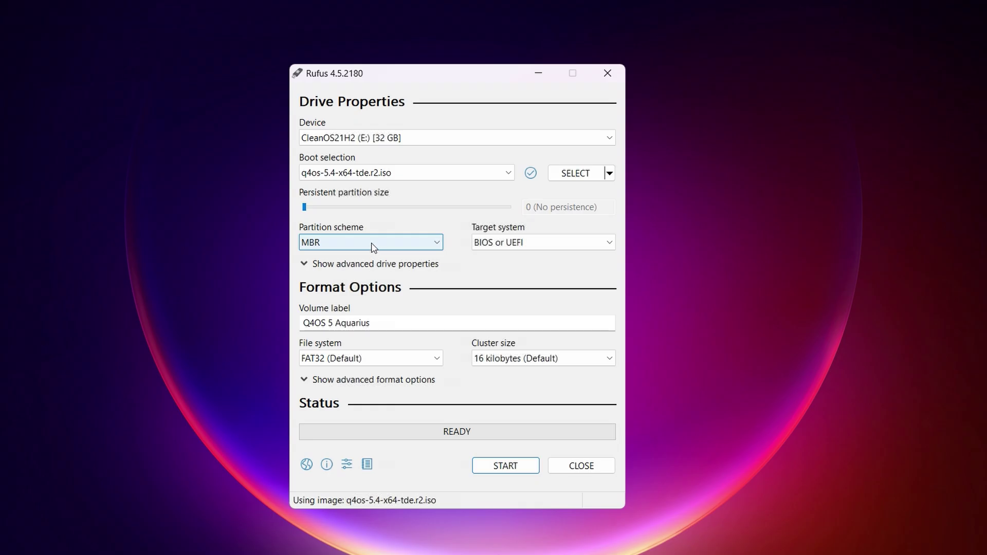
Set GPT partitioning with UEFI (non CSM) and FAT32, then start writing
{"action": "left_click", "coordinate": [371, 243]}
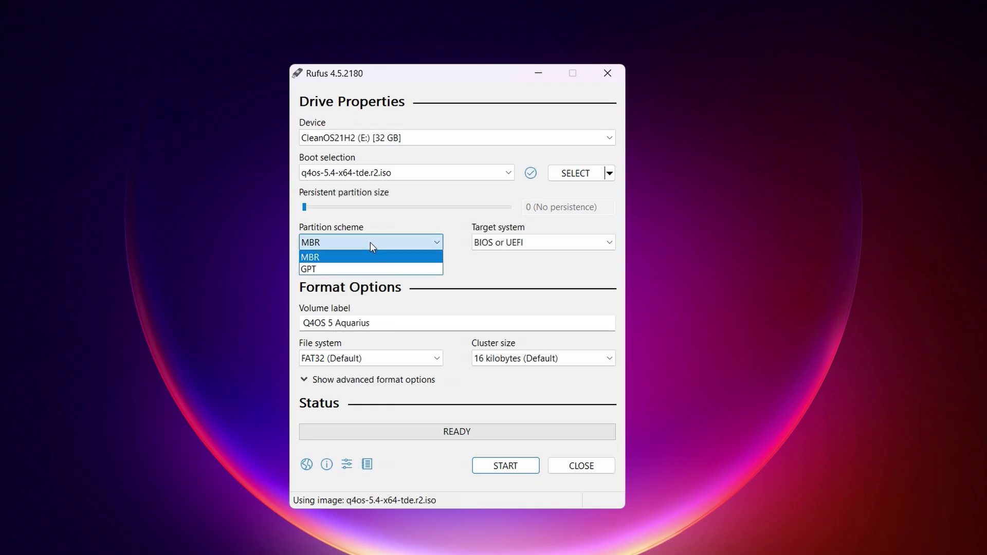
{"action": "left_click", "coordinate": [351, 269]}
{"action": "left_click", "coordinate": [551, 241]}
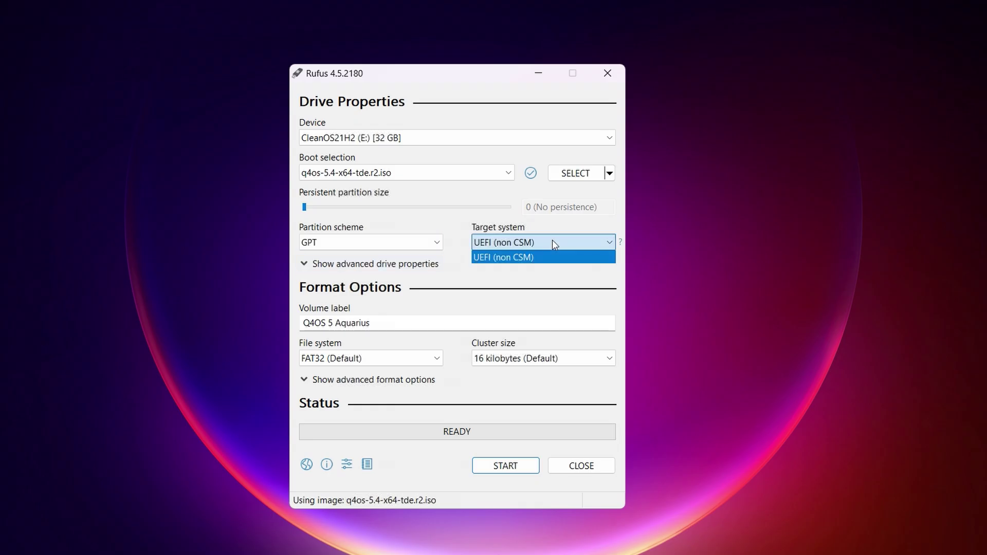
{"action": "left_click", "coordinate": [565, 258]}
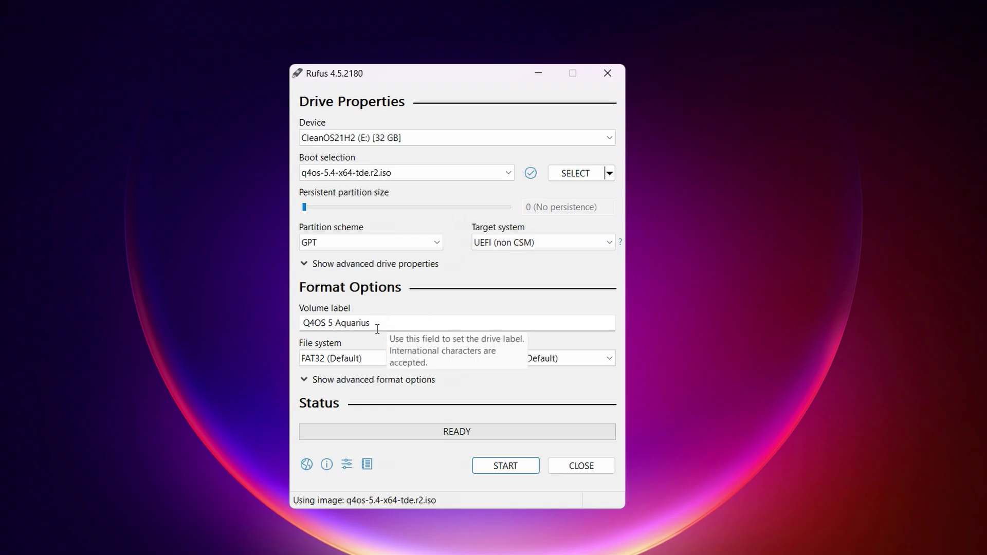
{"action": "left_click", "coordinate": [350, 360]}
{"action": "left_click", "coordinate": [350, 360]}
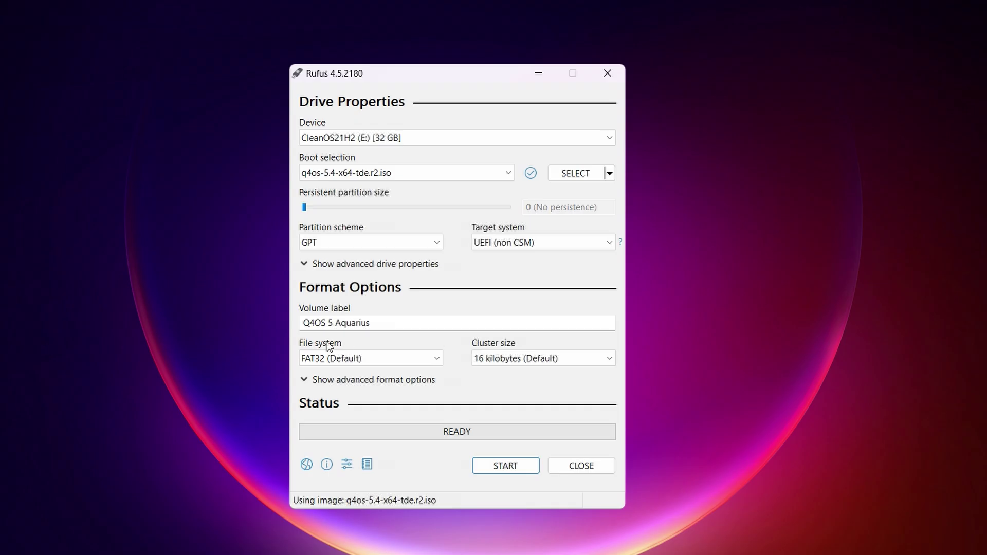
{"action": "left_click", "coordinate": [509, 468]}
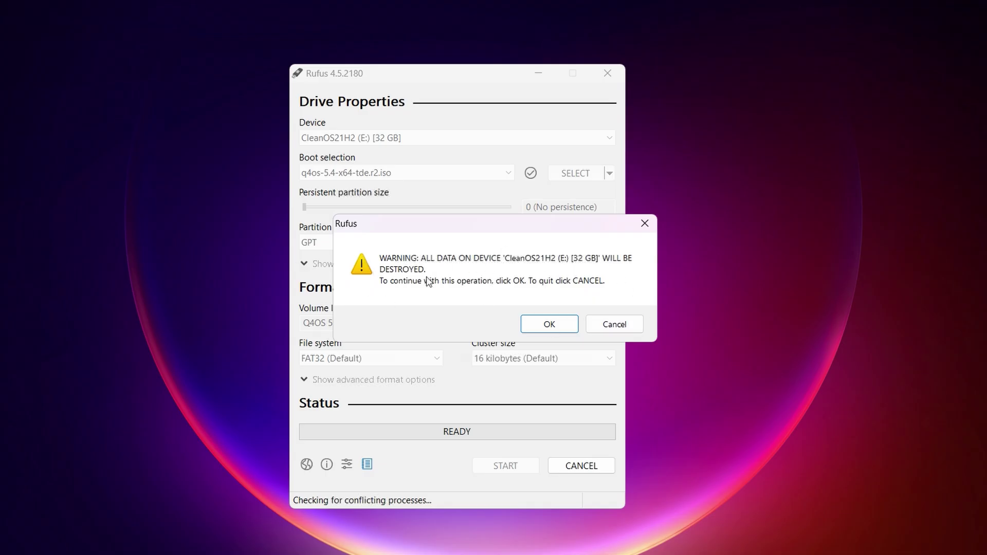
Confirm erasing the drive, let the Q4OS image finish writing, and close Rufus
{"action": "left_click", "coordinate": [549, 324]}
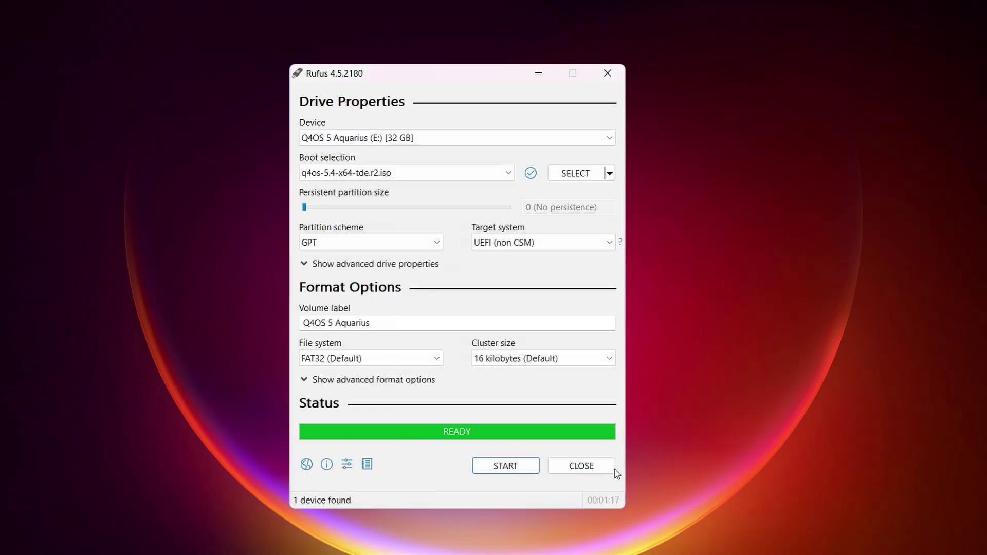
{"action": "left_click", "coordinate": [586, 467]}
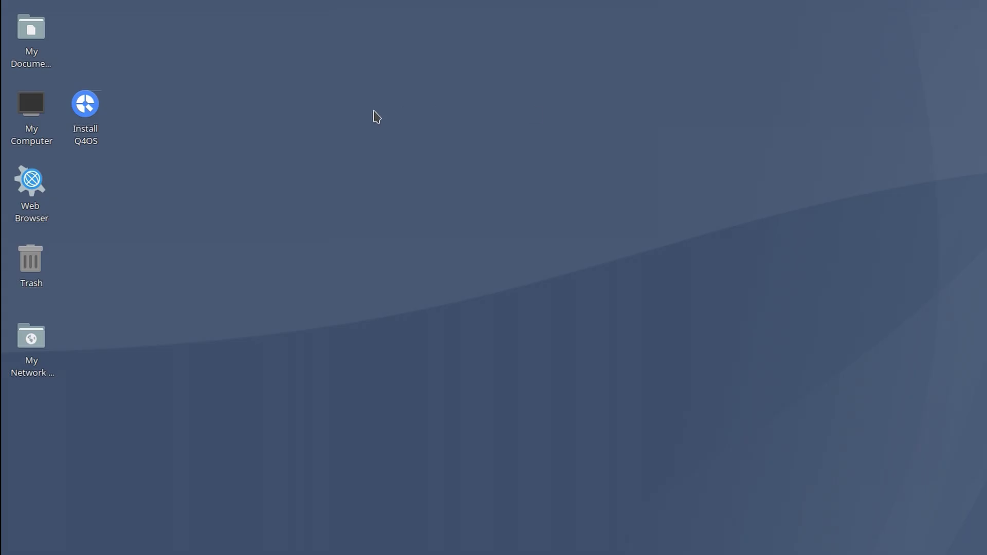
Launch the Q4OS installer, accepting American English, Ho Chi Minh timezone and English (US) keyboard
{"action": "left_click", "coordinate": [85, 104]}
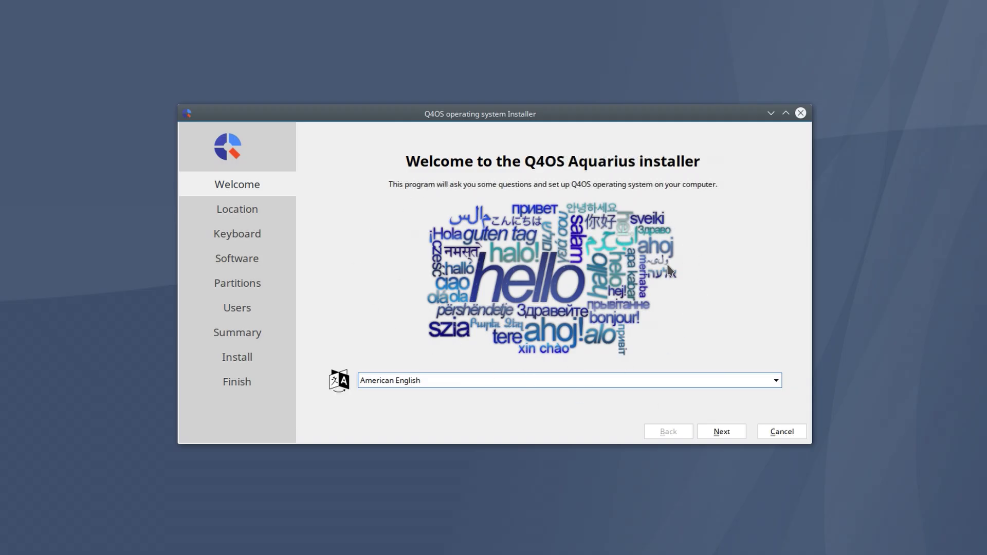
{"action": "left_click", "coordinate": [731, 436]}
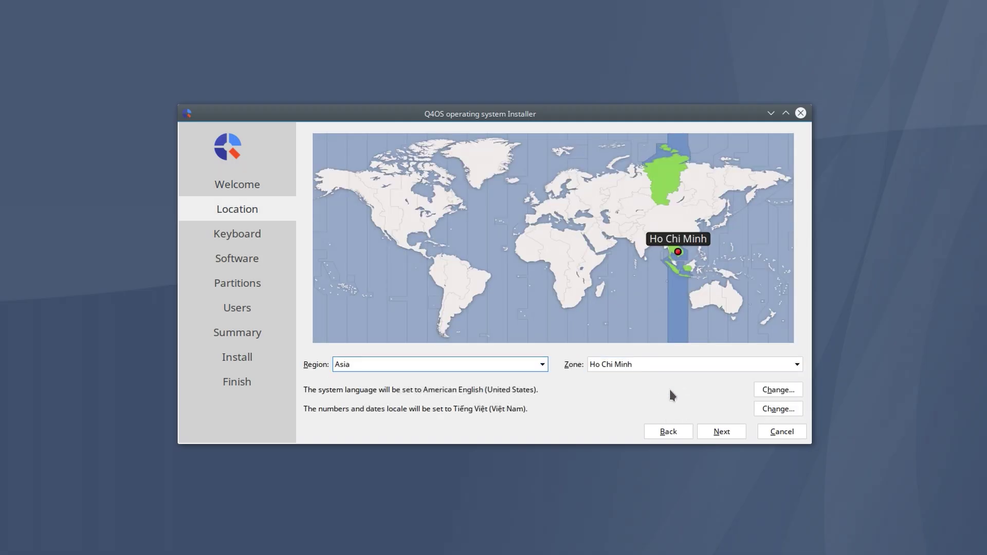
{"action": "left_click", "coordinate": [729, 437]}
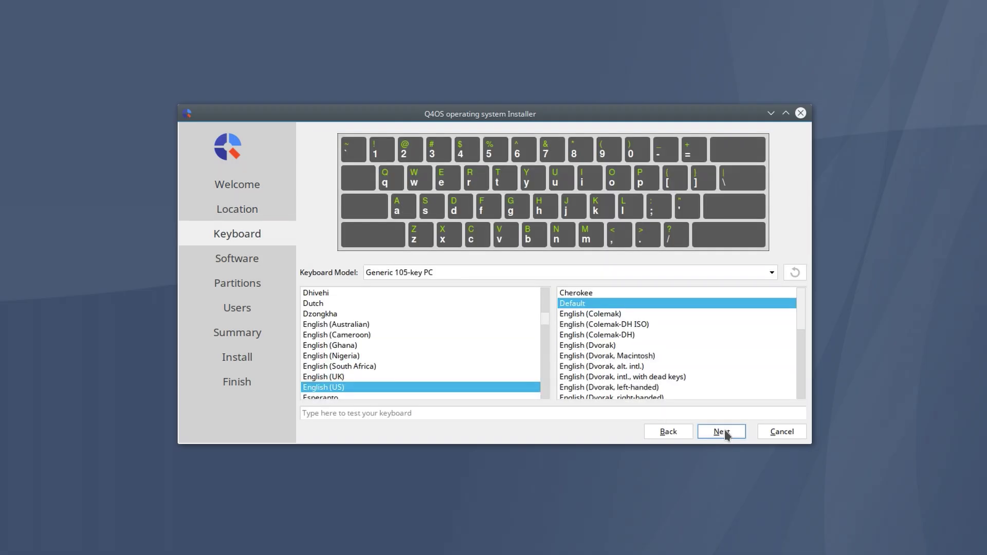
{"action": "left_click", "coordinate": [726, 435]}
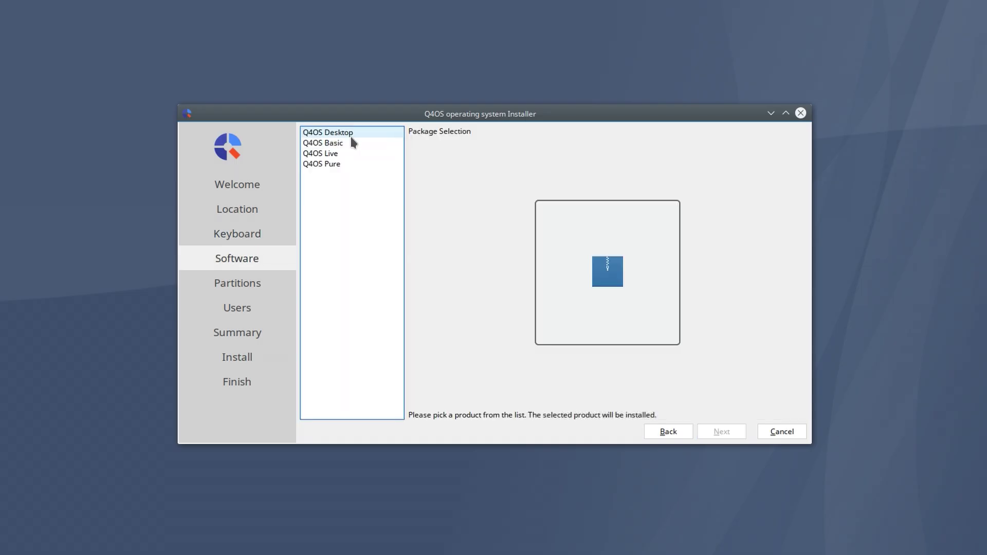
Choose Q4OS Pure and erase the VBOX HARDDISK using swap to file
{"action": "left_click", "coordinate": [338, 166]}
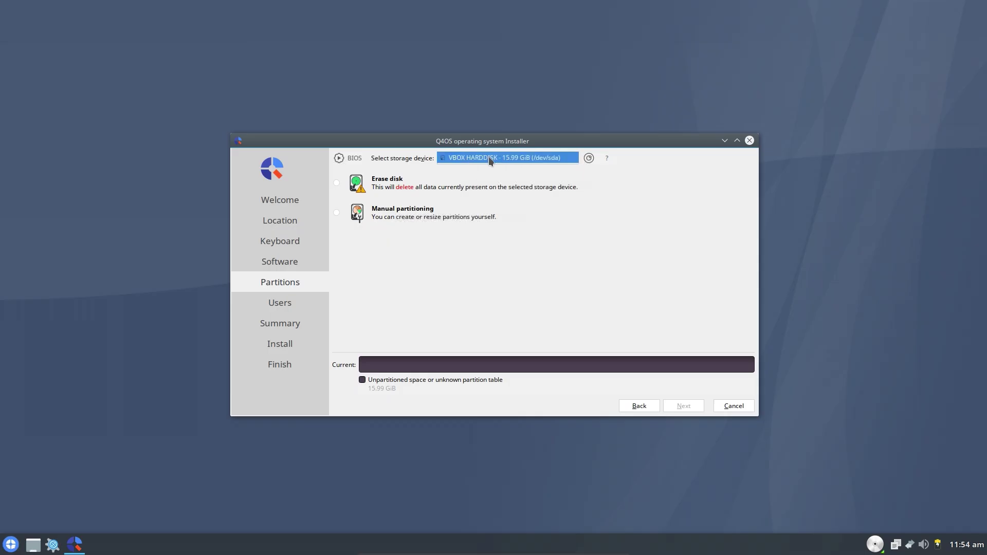
{"action": "left_click", "coordinate": [514, 158]}
{"action": "left_click", "coordinate": [337, 183]}
{"action": "left_click", "coordinate": [408, 210]}
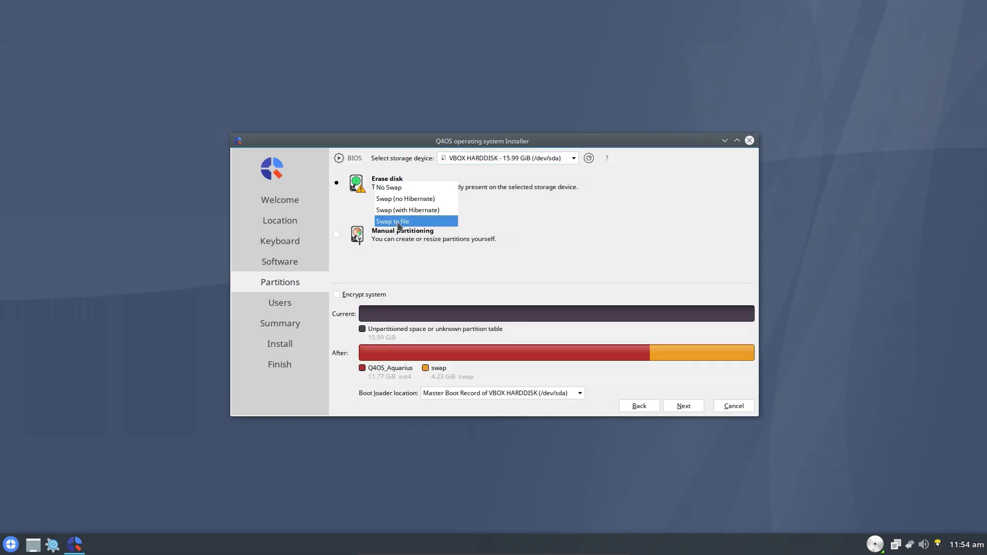
{"action": "left_click", "coordinate": [410, 226]}
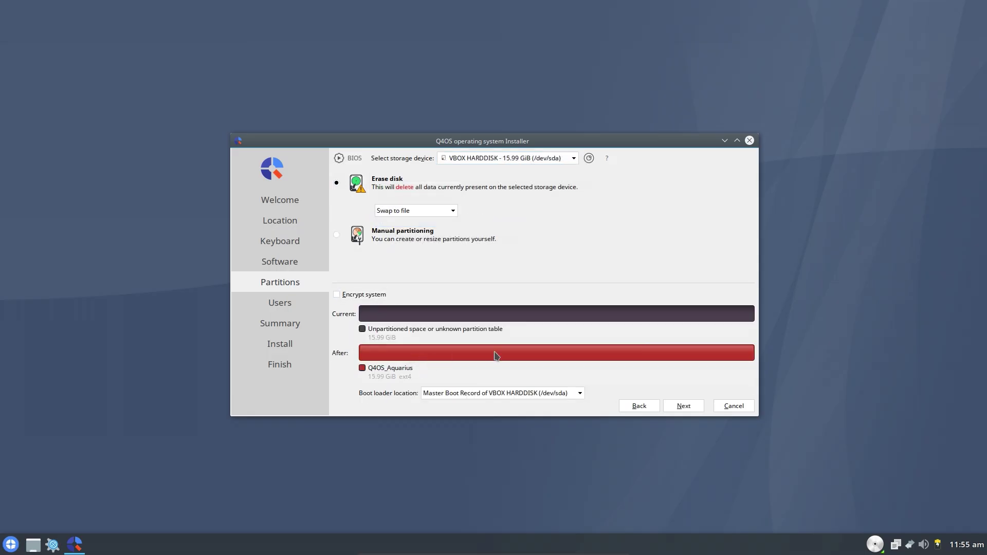
{"action": "left_click", "coordinate": [684, 406]}
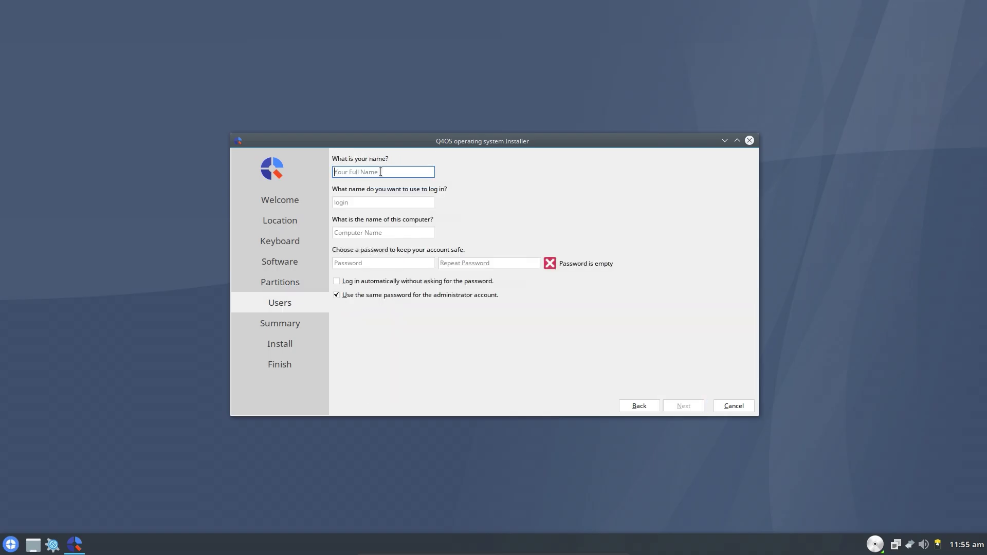
Create the server account with a password and auto-login, install, and restart
{"action": "type", "text": "server"}
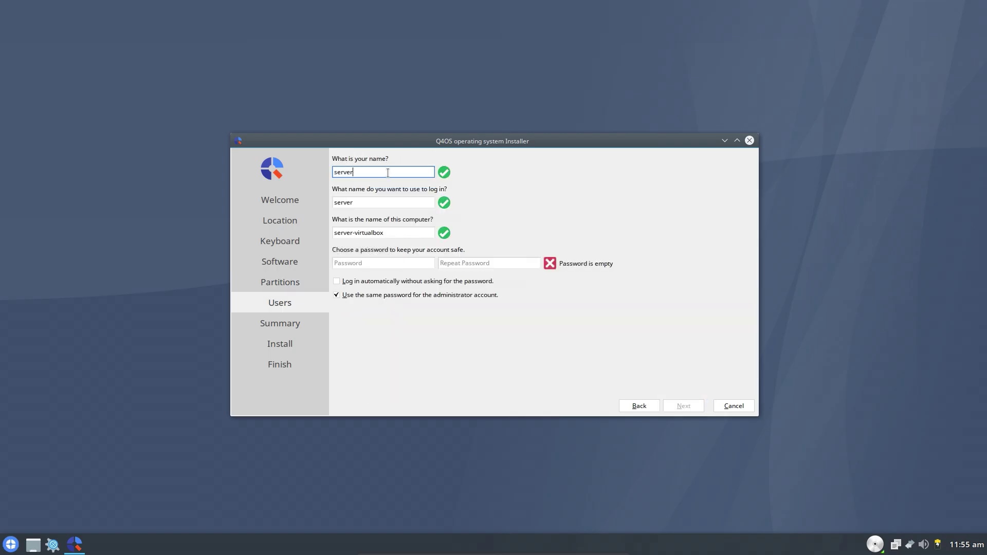
{"action": "left_click", "coordinate": [368, 261]}
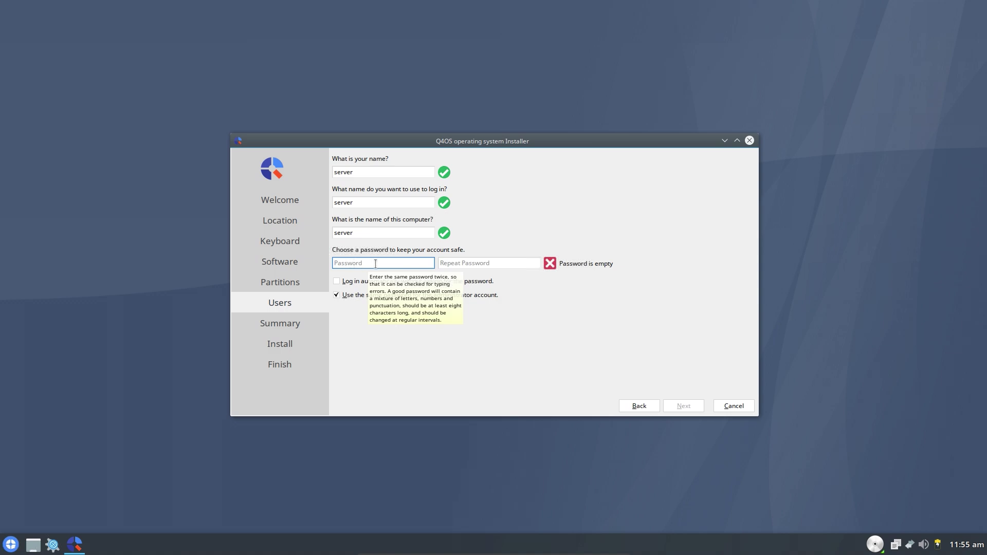
{"action": "type", "text": "•••••••••••"}
{"action": "key", "text": "Tab"}
{"action": "type", "text": "•••••••••••"}
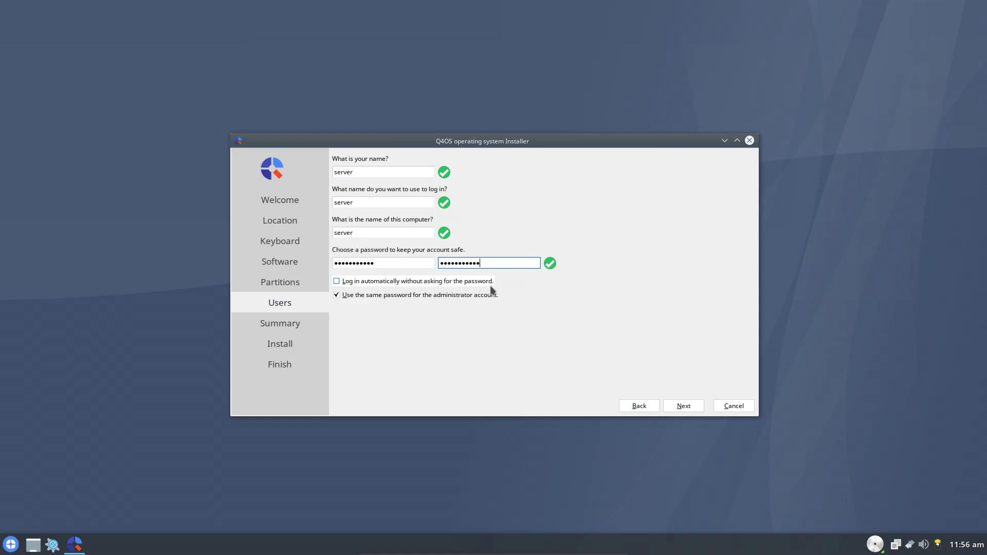
{"action": "left_click", "coordinate": [378, 281]}
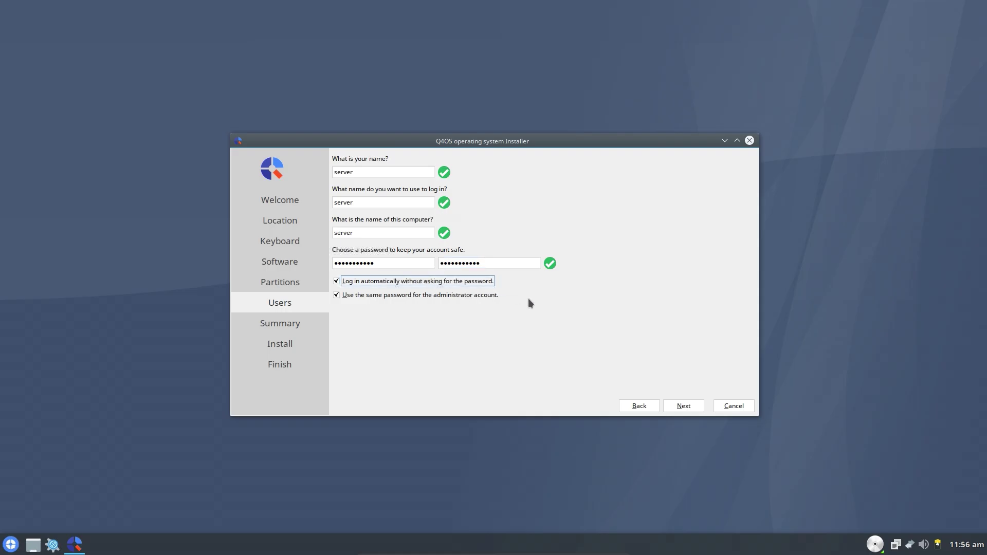
{"action": "left_click", "coordinate": [686, 407]}
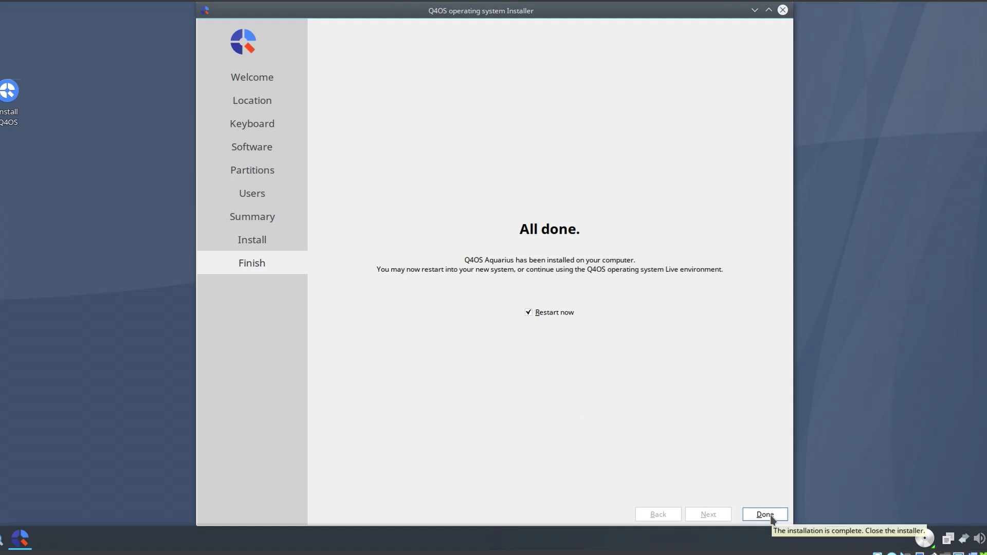
{"action": "left_click", "coordinate": [771, 518]}
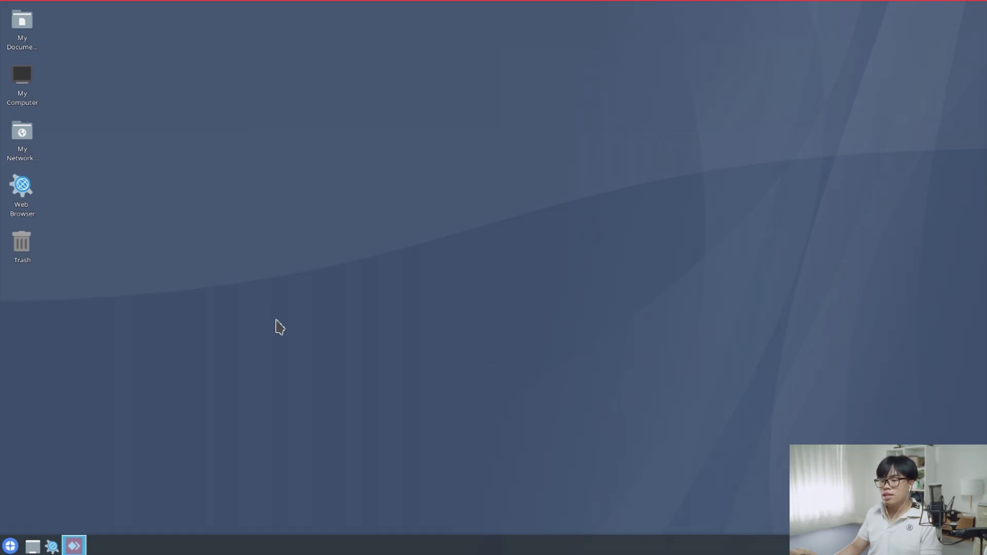
Open the Software Centre from the application launcher
{"action": "left_click", "coordinate": [10, 546]}
{"action": "left_click", "coordinate": [10, 546]}
{"action": "left_click", "coordinate": [11, 546]}
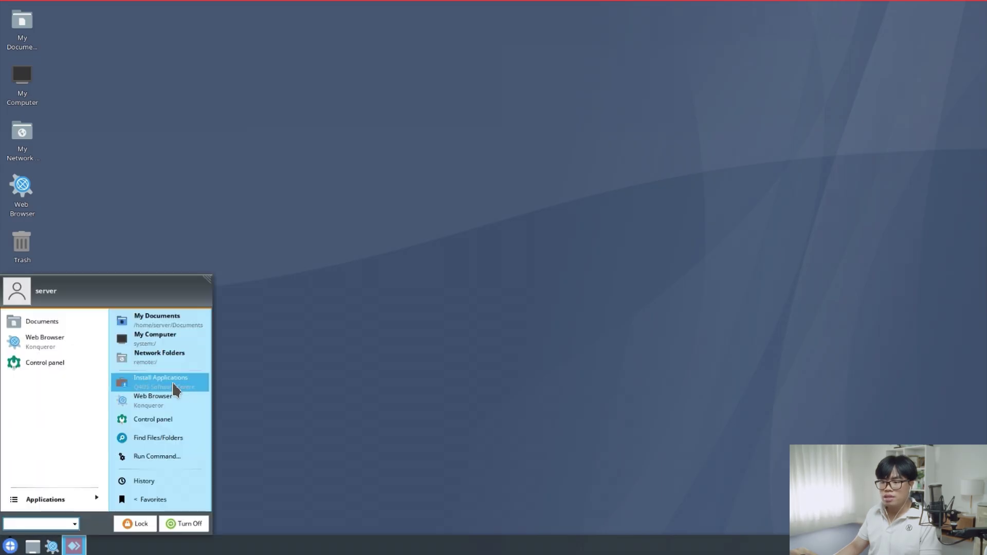
{"action": "left_click", "coordinate": [172, 381]}
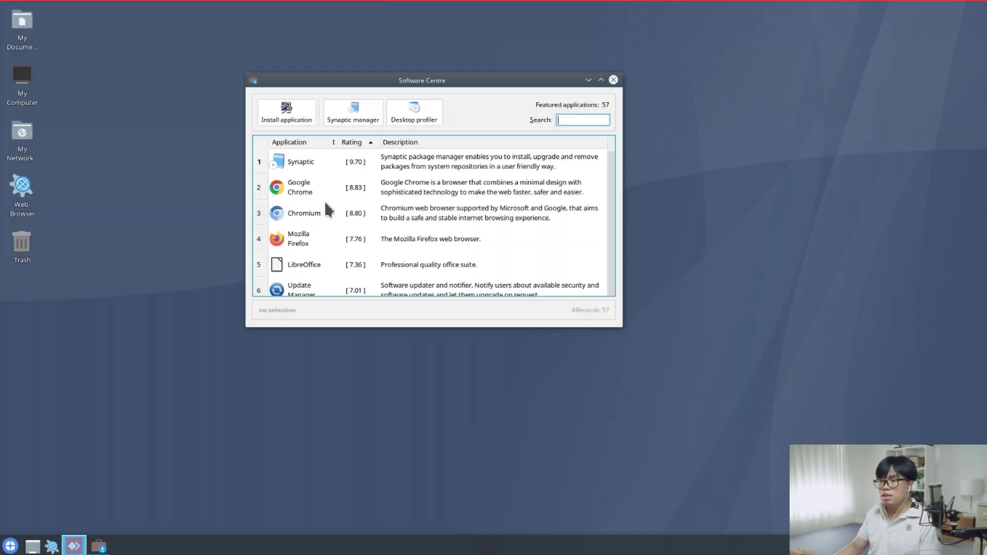
Install Chromium through the setup wizard and close the Software Centre
{"action": "left_click", "coordinate": [323, 214]}
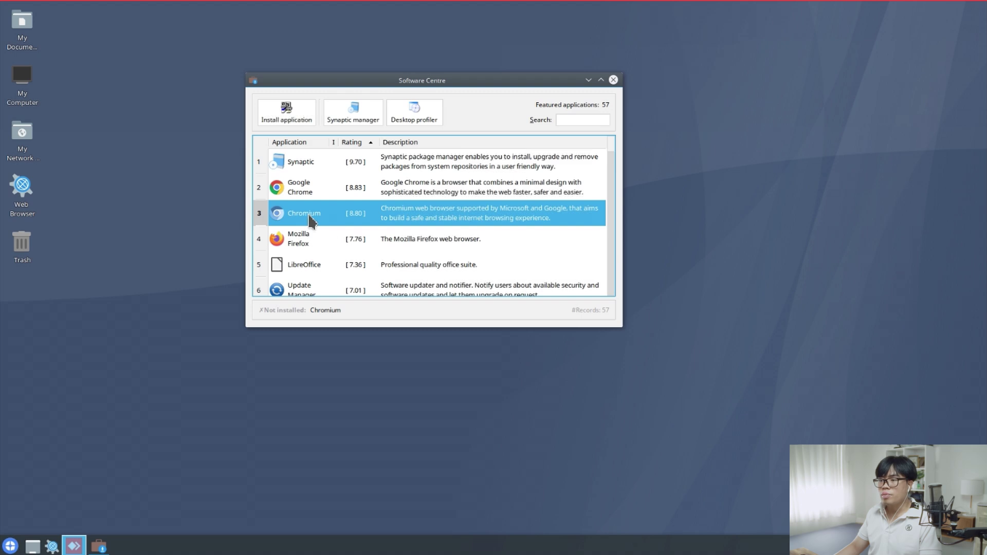
{"action": "double_click", "coordinate": [430, 220]}
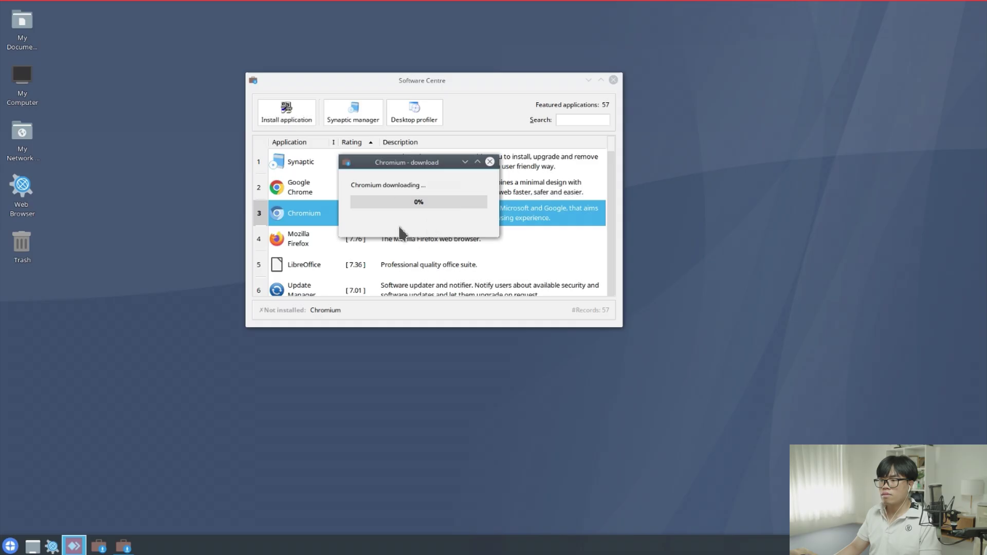
{"action": "left_click", "coordinate": [428, 362]}
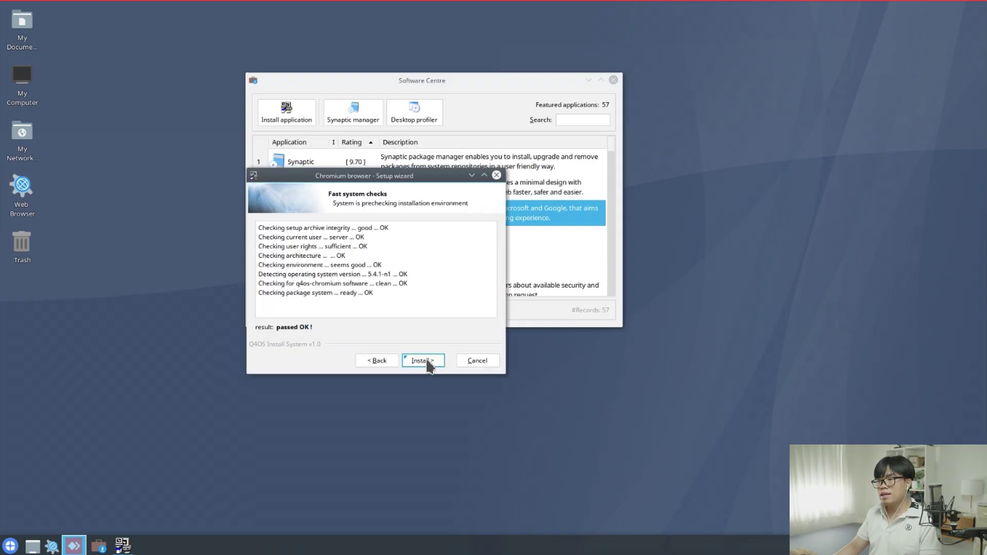
{"action": "left_click", "coordinate": [427, 362]}
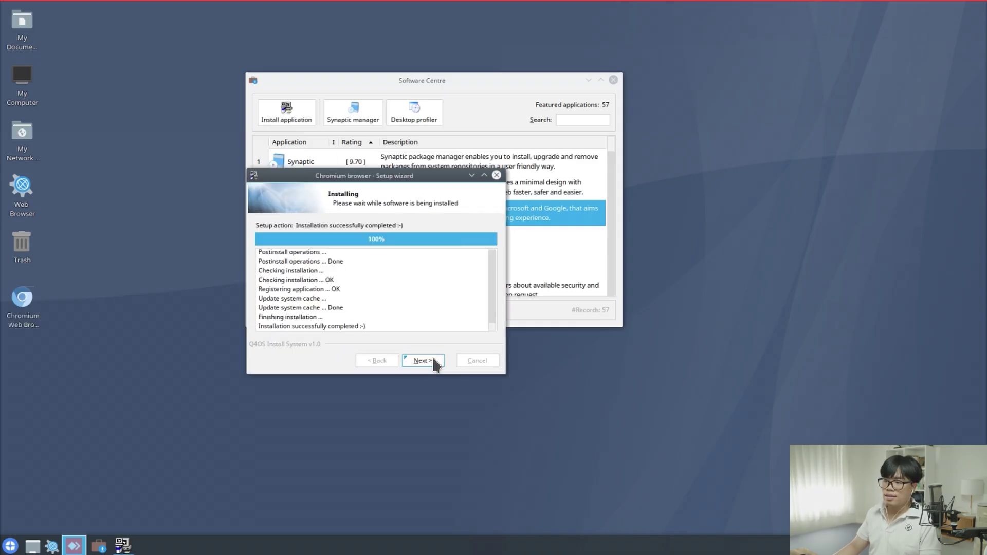
{"action": "left_click", "coordinate": [433, 362]}
{"action": "left_click", "coordinate": [433, 362]}
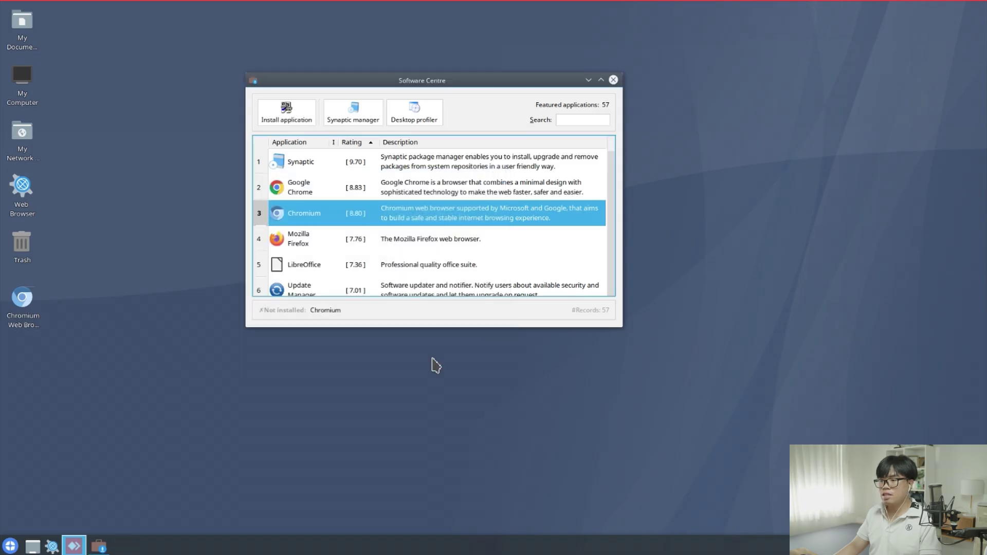
{"action": "left_click", "coordinate": [614, 80]}
{"action": "left_click", "coordinate": [20, 323]}
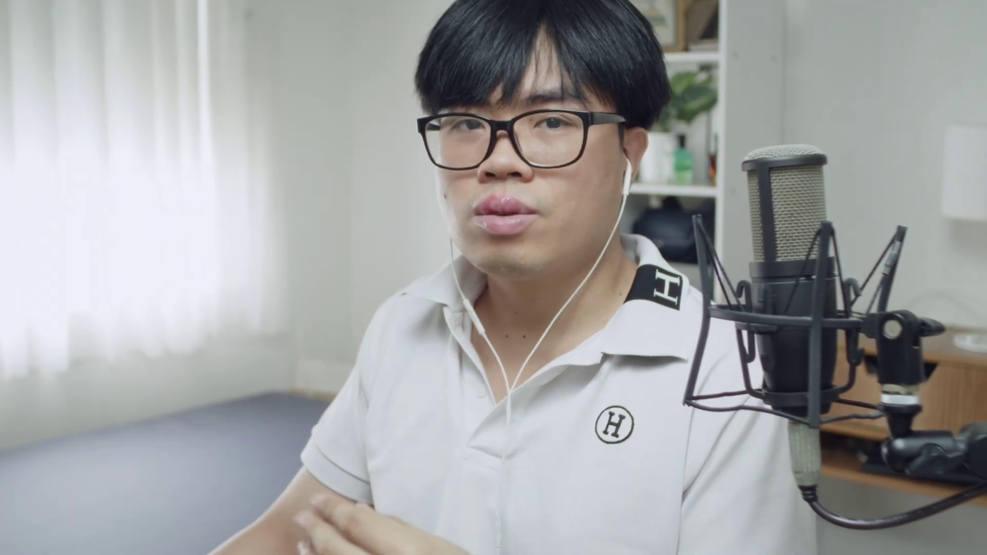
In a terminal, list disks with lsblk -o +uuid,name and copy the 4.5T partition's UUID
{"action": "left_click", "coordinate": [10, 545]}
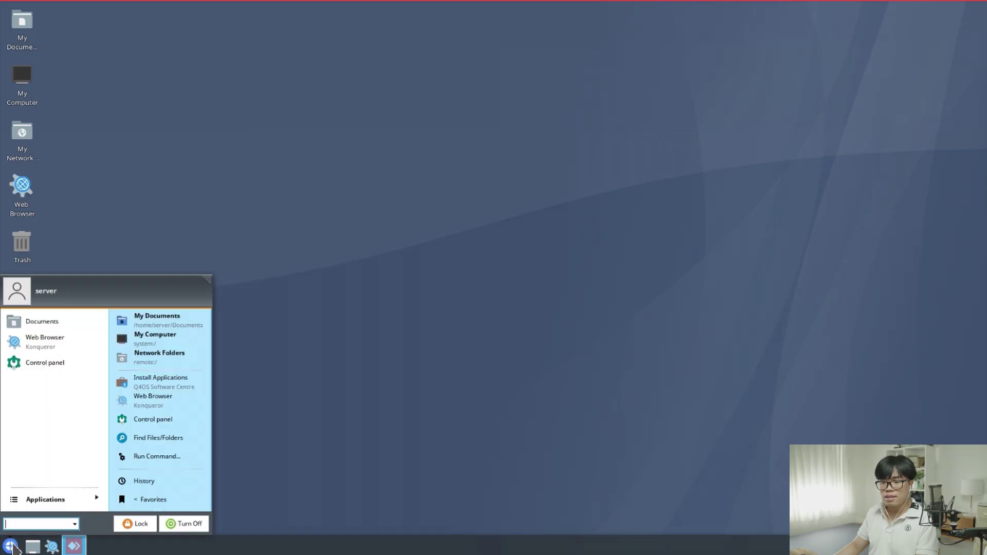
{"action": "type", "text": "terminal"}
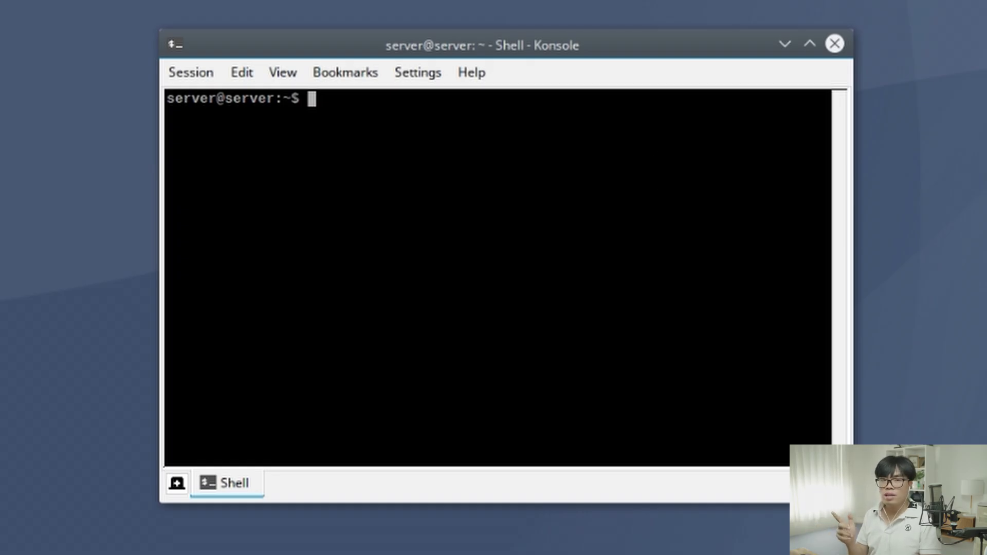
{"action": "type", "text": "lsblk -o +uuid,name"}
{"action": "key", "text": "Return"}
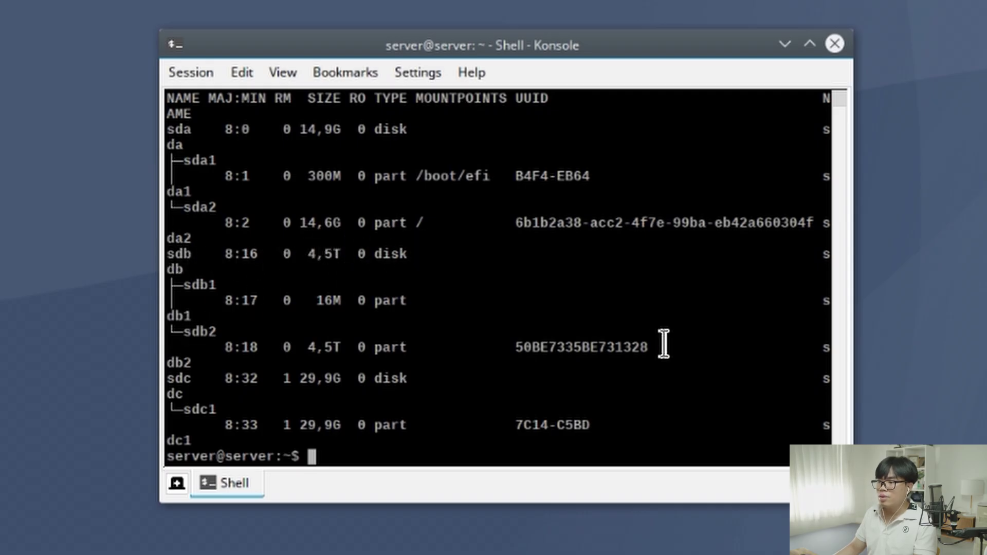
{"action": "left_click_drag", "start_coordinate": [646, 347], "coordinate": [516, 347]}
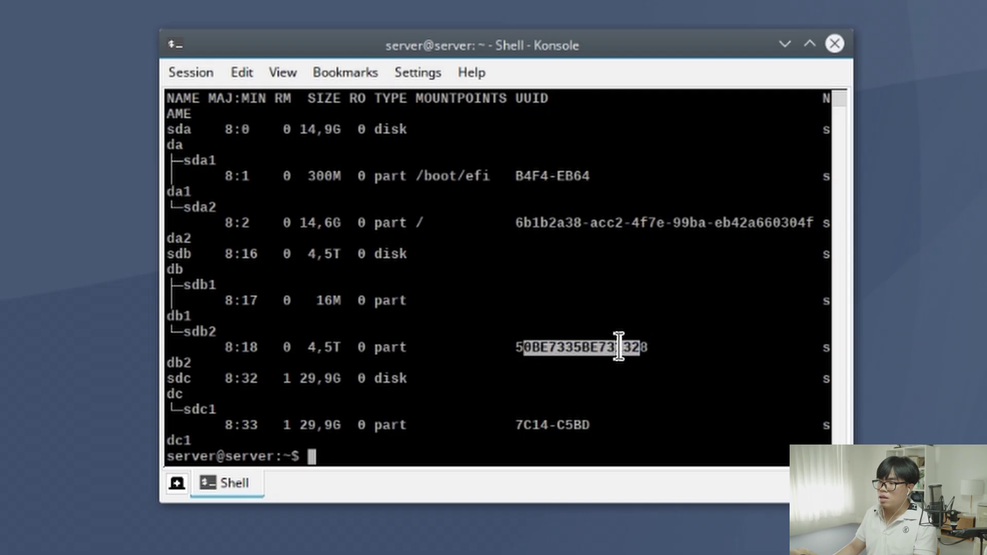
Add a UUID line mounting it at /media/Cloud_01 as ntfs defaults,noatime 0 1, and save /etc/fstab
{"action": "type", "text": "sudo nano /etc/fstab"}
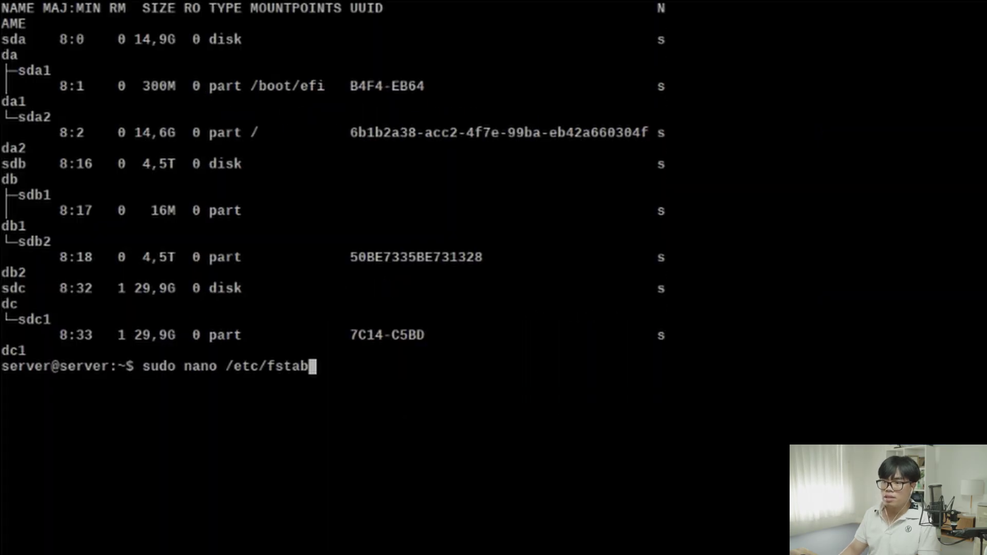
{"action": "key", "text": "Return"}
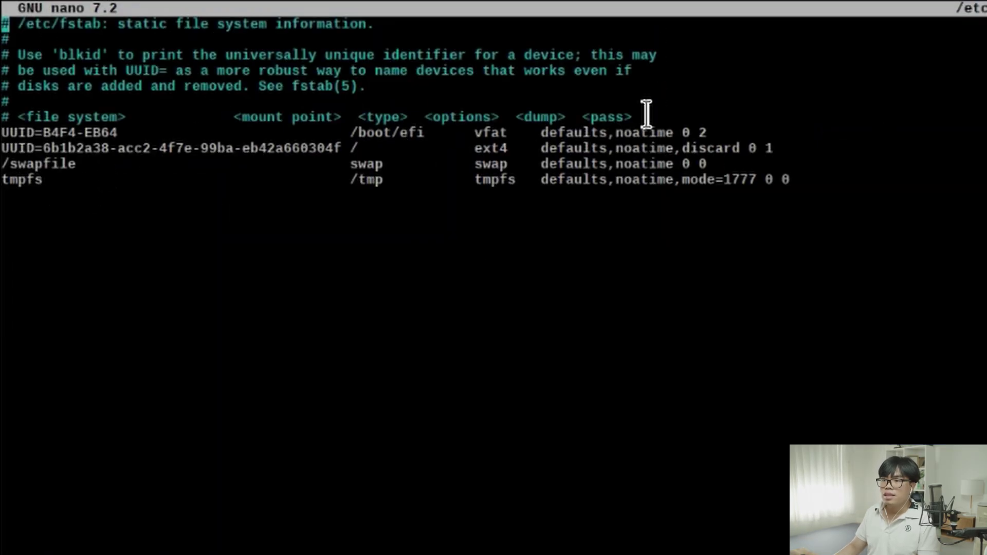
{"action": "key", "text": "Down"}
{"action": "key", "text": "Down"}
{"action": "key", "text": "Down"}
{"action": "key", "text": "Down"}
{"action": "key", "text": "Down"}
{"action": "key", "text": "Down"}
{"action": "key", "text": "Down"}
{"action": "key", "text": "Down"}
{"action": "key", "text": "Down"}
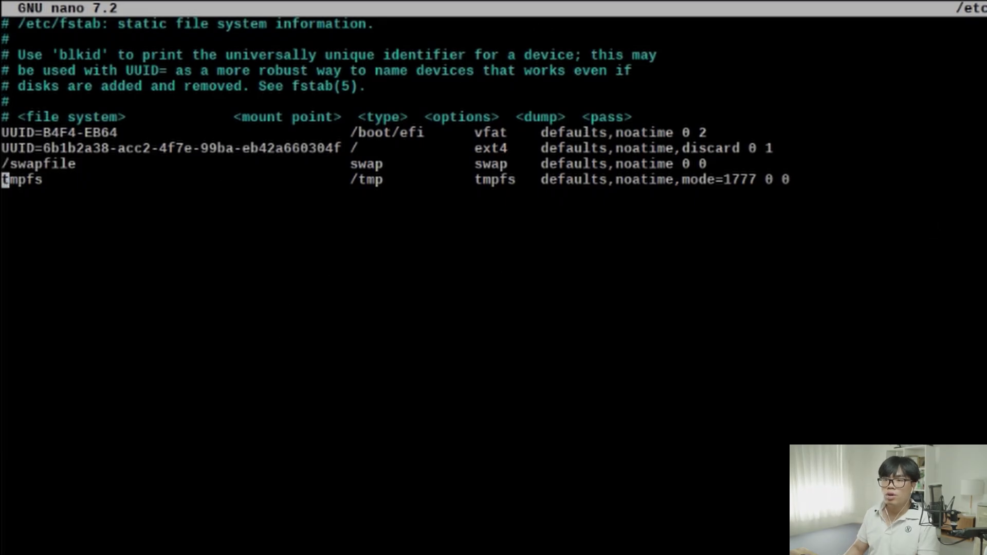
{"action": "type", "text": "UUID="}
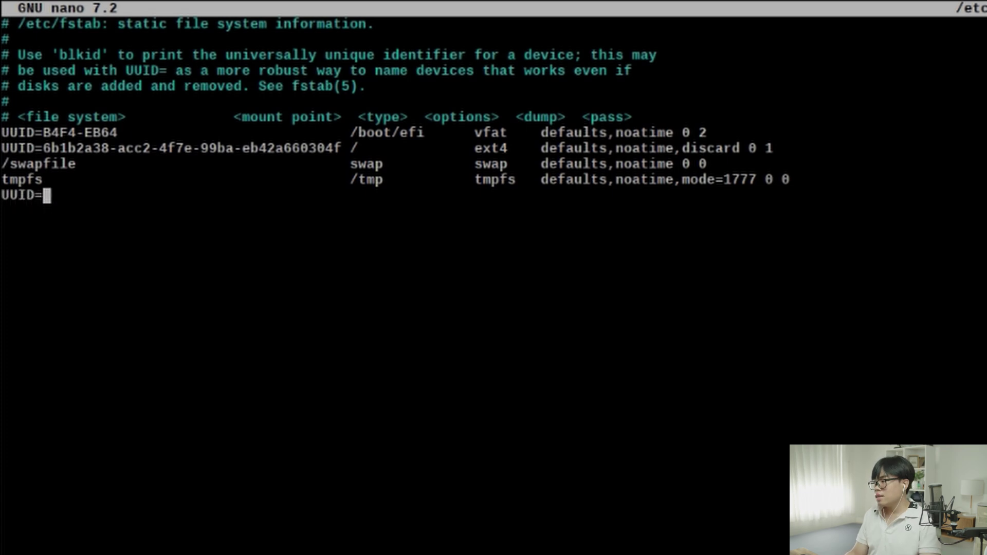
{"action": "type", "text": "50BE7335BE731328"}
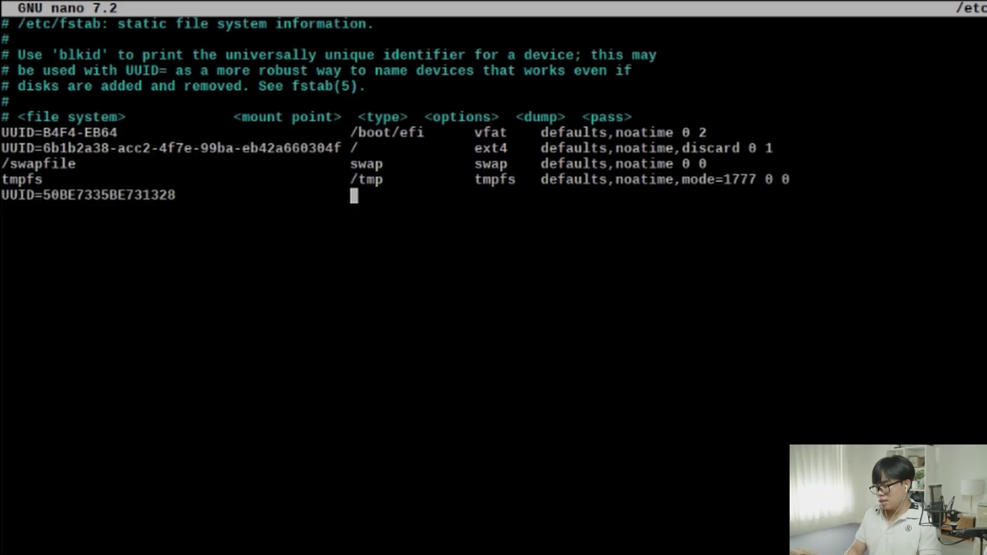
{"action": "type", "text": "/media/"}
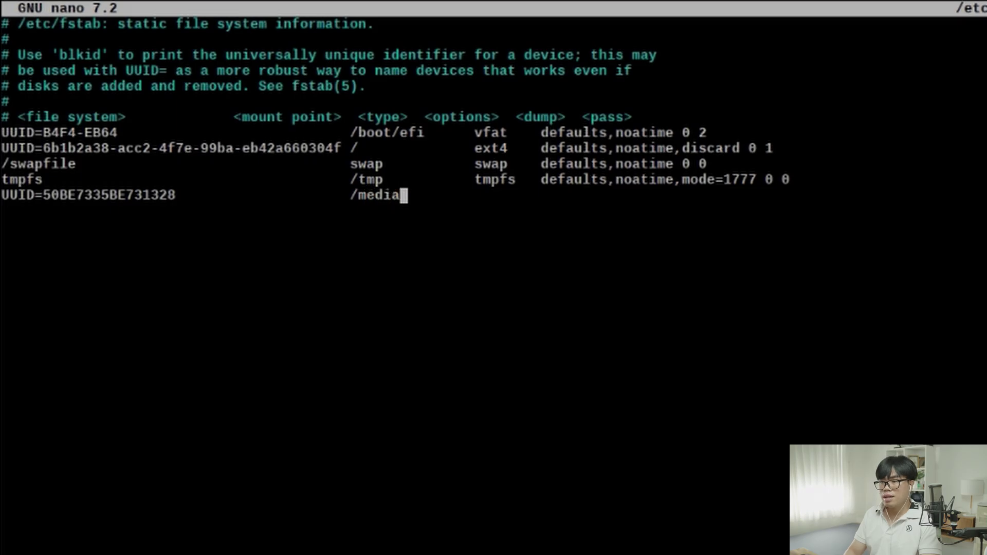
{"action": "type", "text": "Cloud_B"}
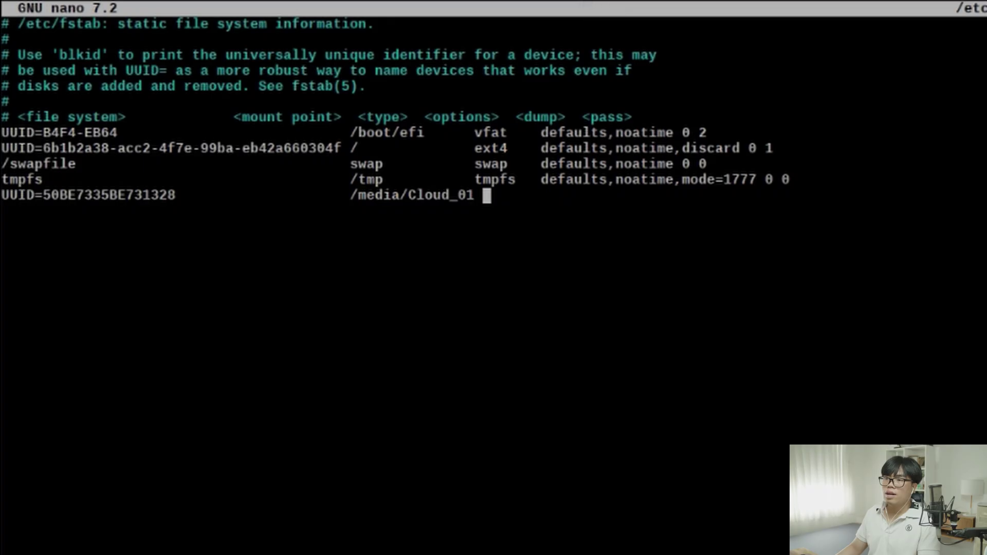
{"action": "type", "text": "ntfs   defaults,noatime 0 1"}
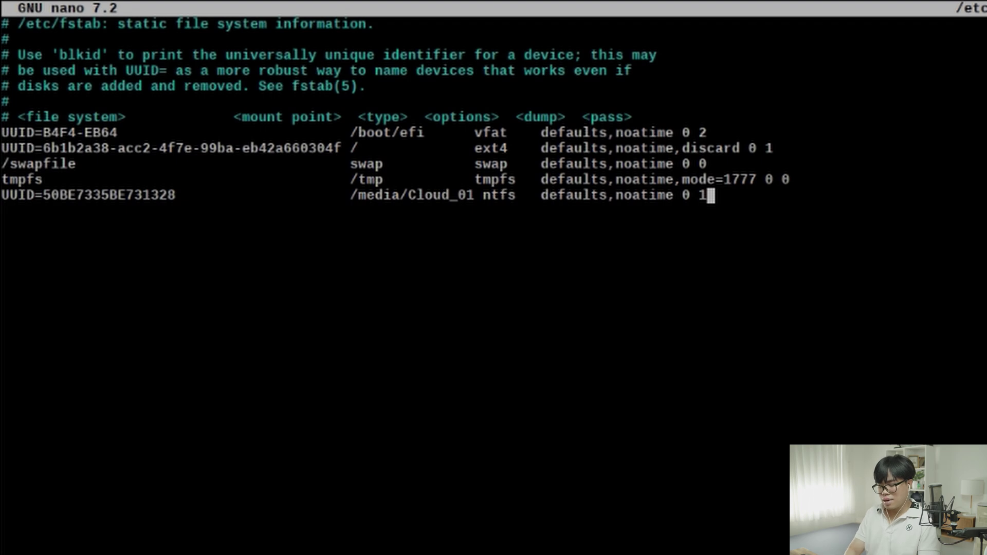
{"action": "key", "text": "ctrl+x"}
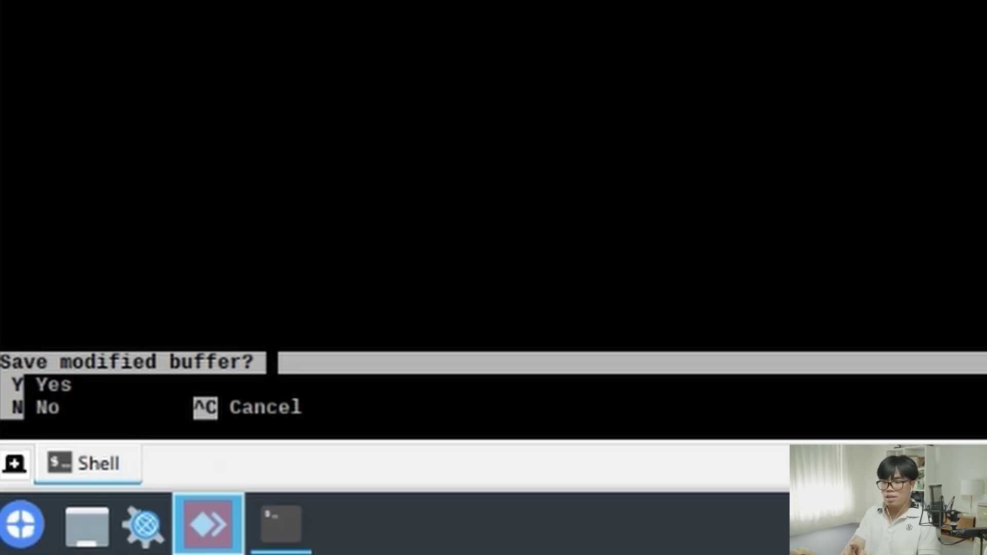
{"action": "key", "text": "y"}
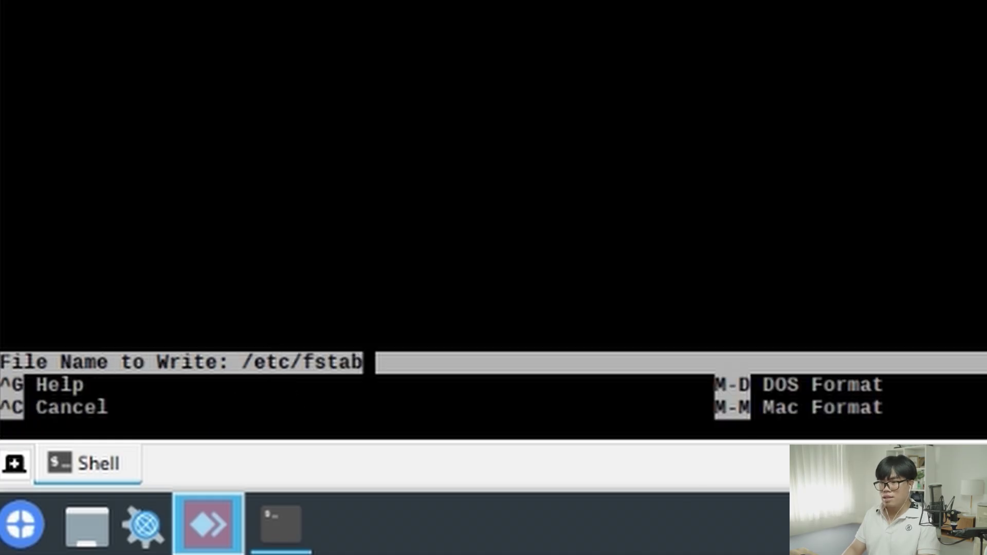
{"action": "key", "text": "Return"}
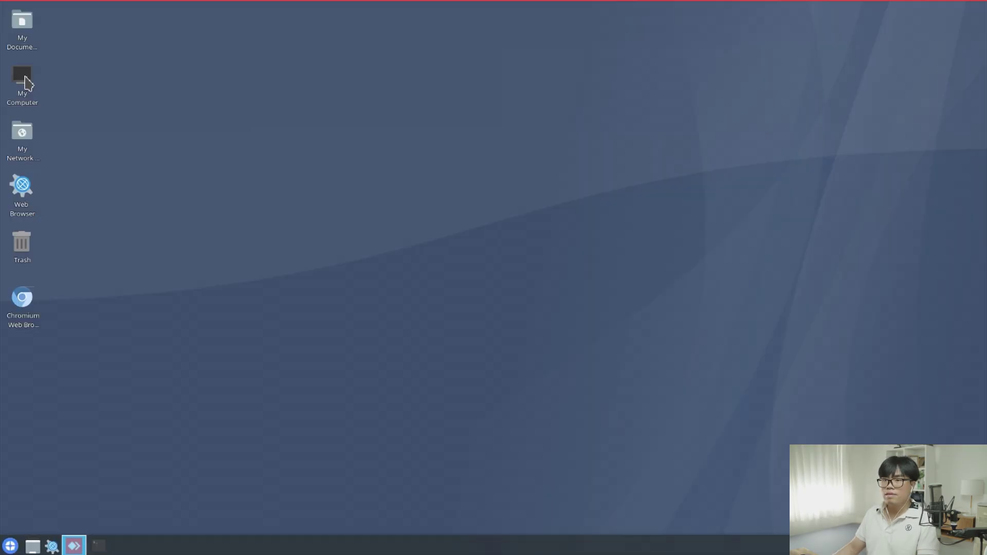
Browse the 4.5TB disk's folders from My Computer
{"action": "left_click", "coordinate": [22, 82]}
{"action": "left_click", "coordinate": [426, 163]}
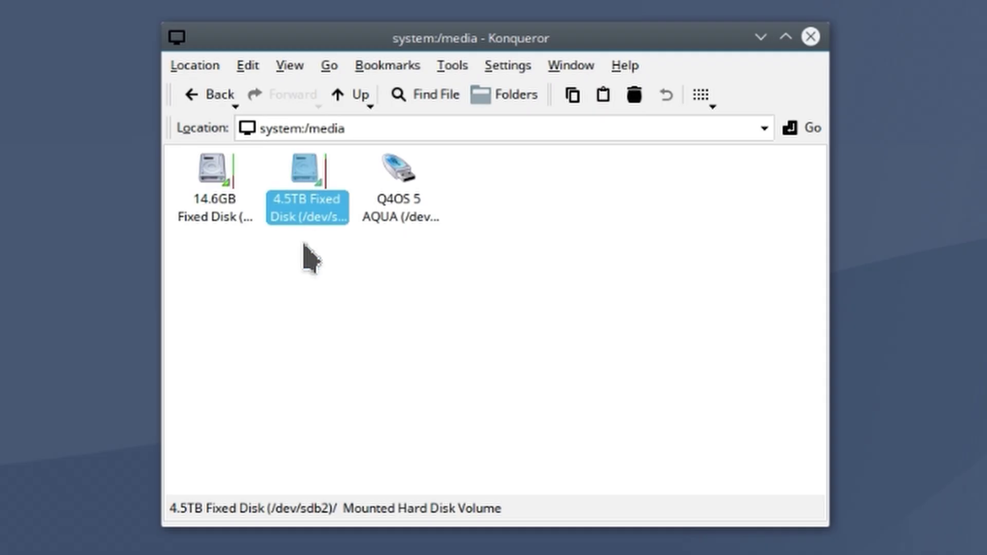
{"action": "left_click", "coordinate": [333, 156]}
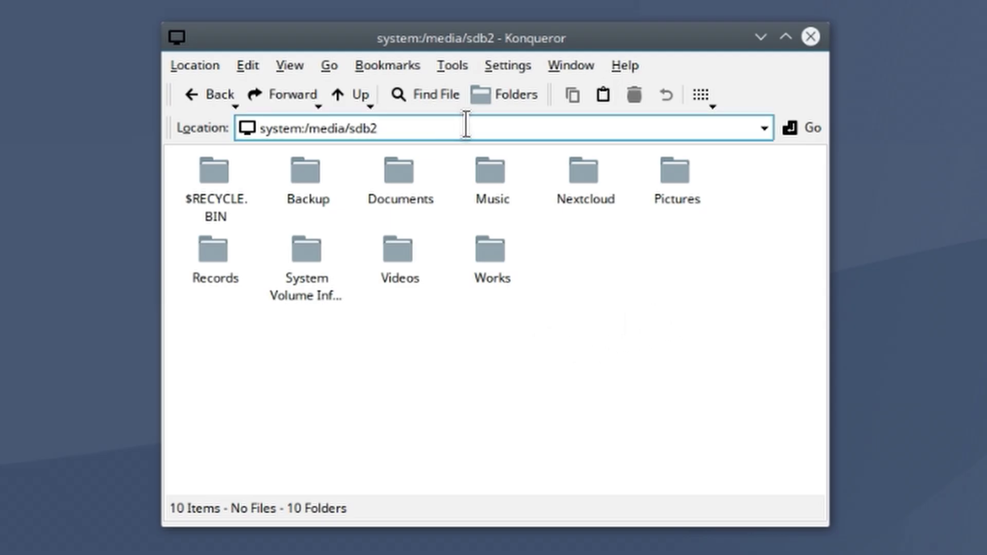
Go to the root folder / and open media, then Cloud_01
{"action": "left_click_drag", "start_coordinate": [456, 122], "coordinate": [147, 114]}
{"action": "type", "text": "/"}
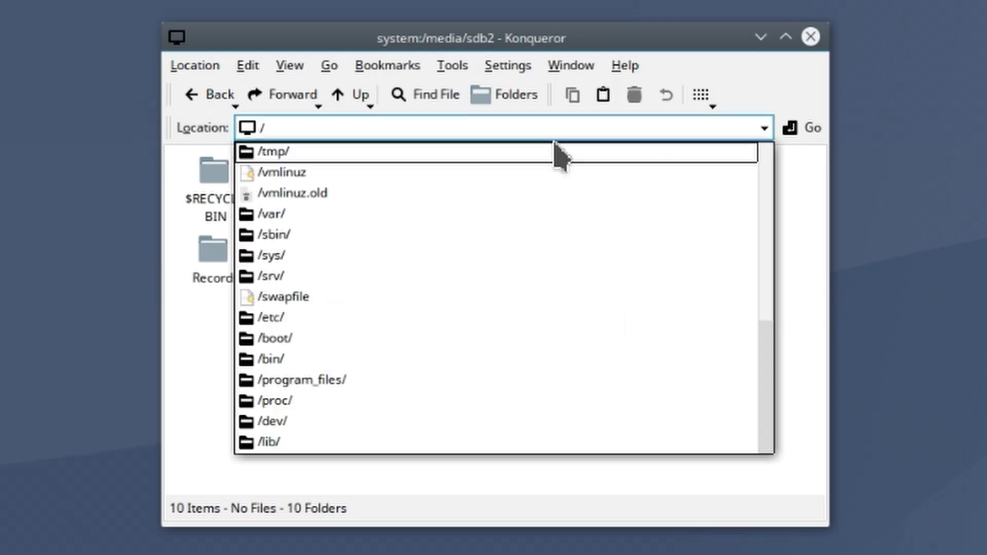
{"action": "key", "text": "Return"}
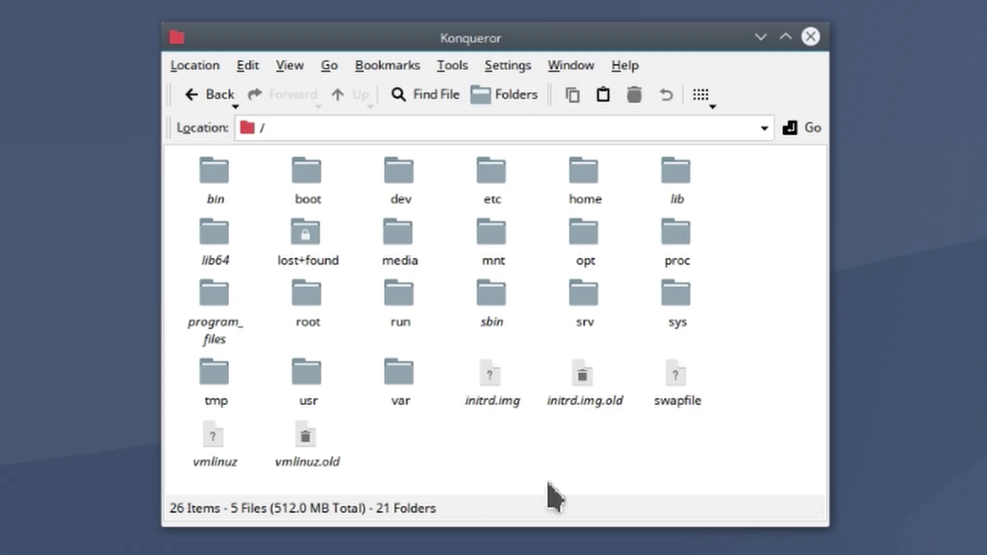
{"action": "left_click", "coordinate": [403, 245]}
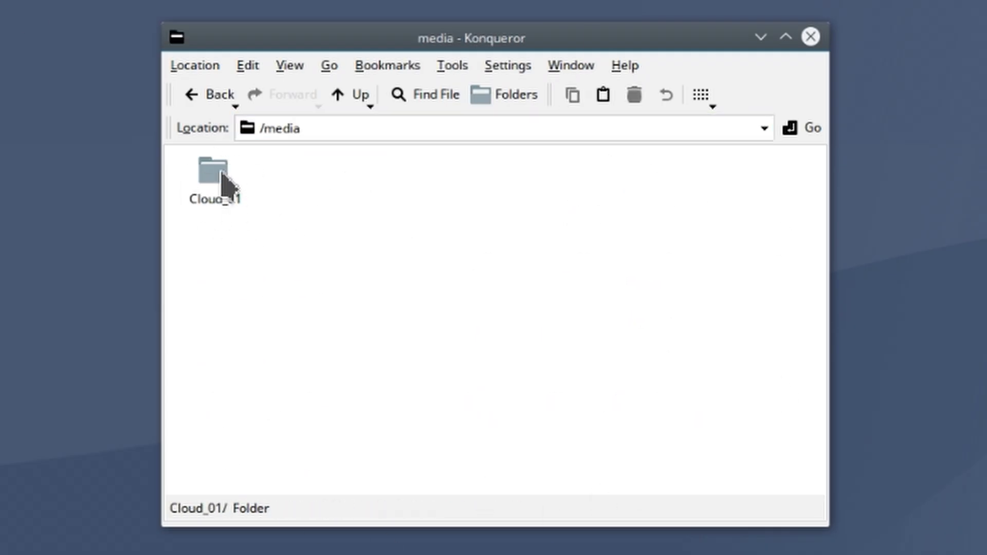
{"action": "left_click", "coordinate": [195, 200]}
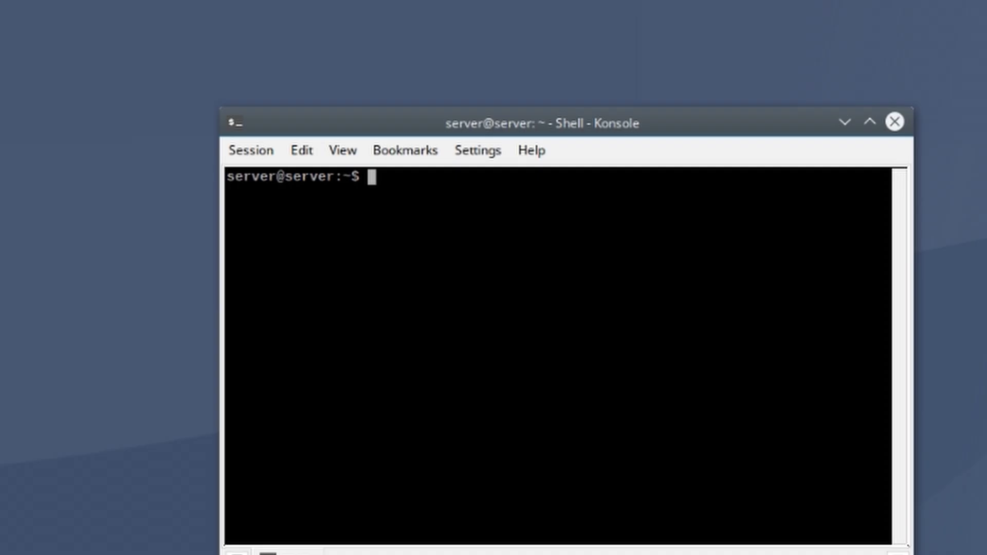
{"action": "left_click_drag", "start_coordinate": [539, 126], "coordinate": [613, 227]}
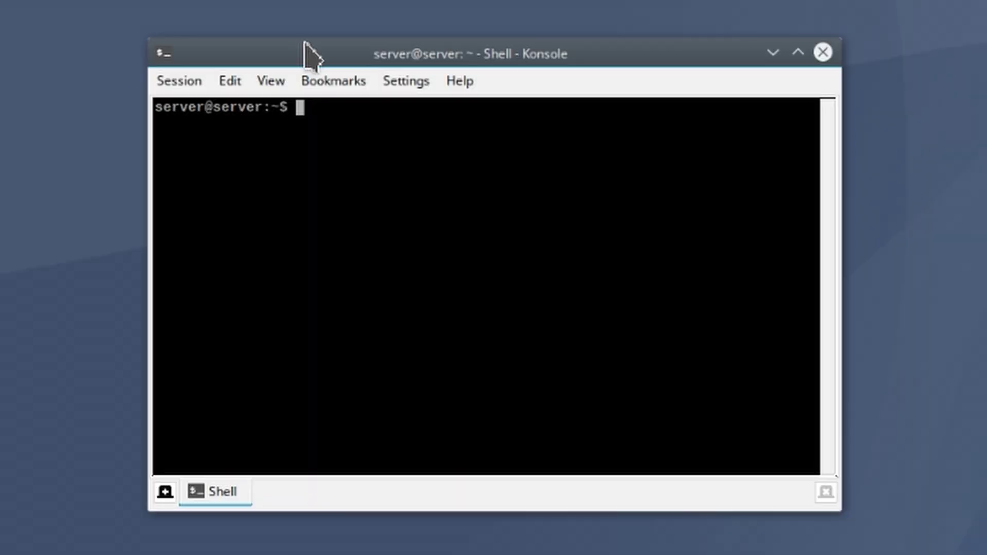
{"action": "type", "text": "curl -fsSL https://get.docker.com | sudo sh"}
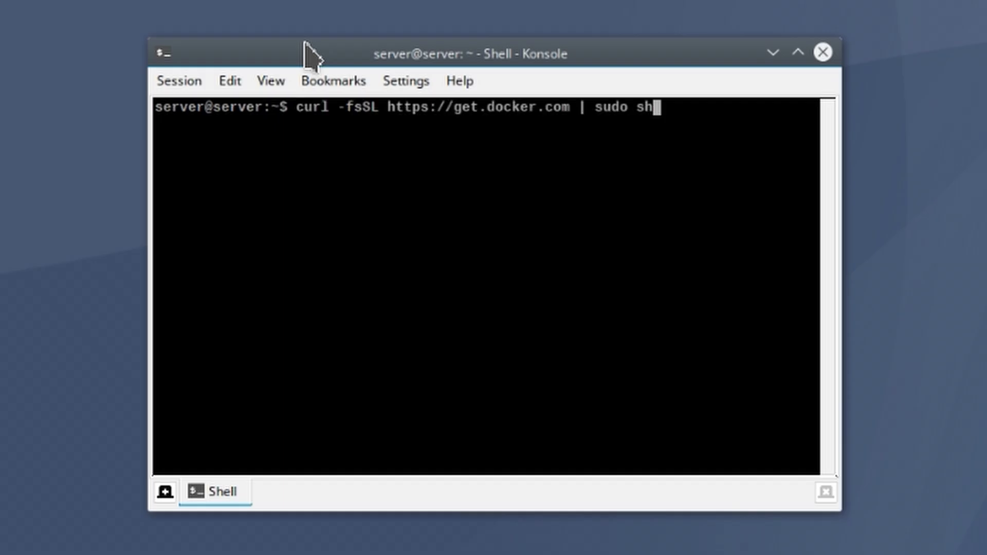
{"action": "key", "text": "Return"}
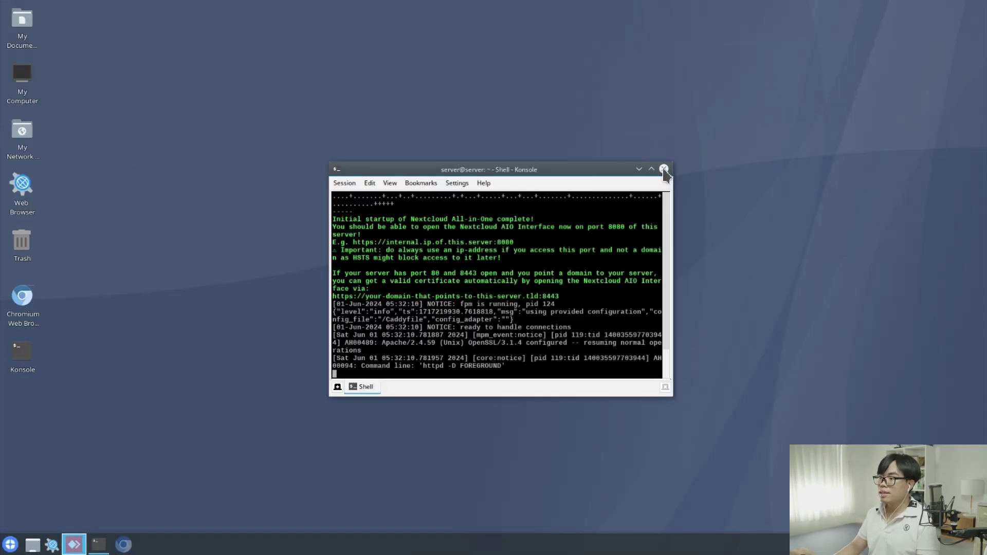
{"action": "left_click", "coordinate": [664, 169]}
In a new terminal, run sudo chown -R 33:0 and sudo chmod -R 750 on /media/Cloud_01
{"action": "left_click", "coordinate": [26, 352]}
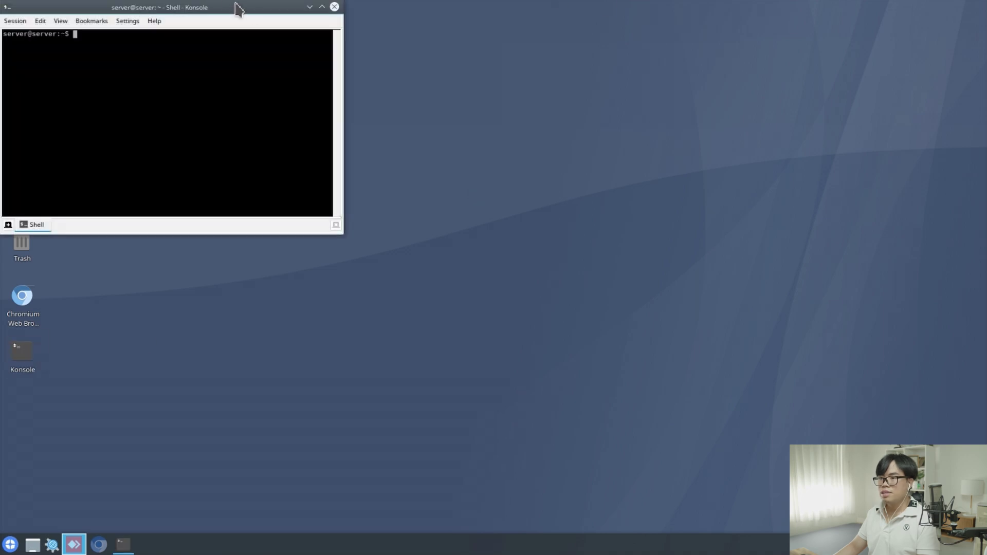
{"action": "left_click_drag", "start_coordinate": [238, 9], "coordinate": [534, 113]}
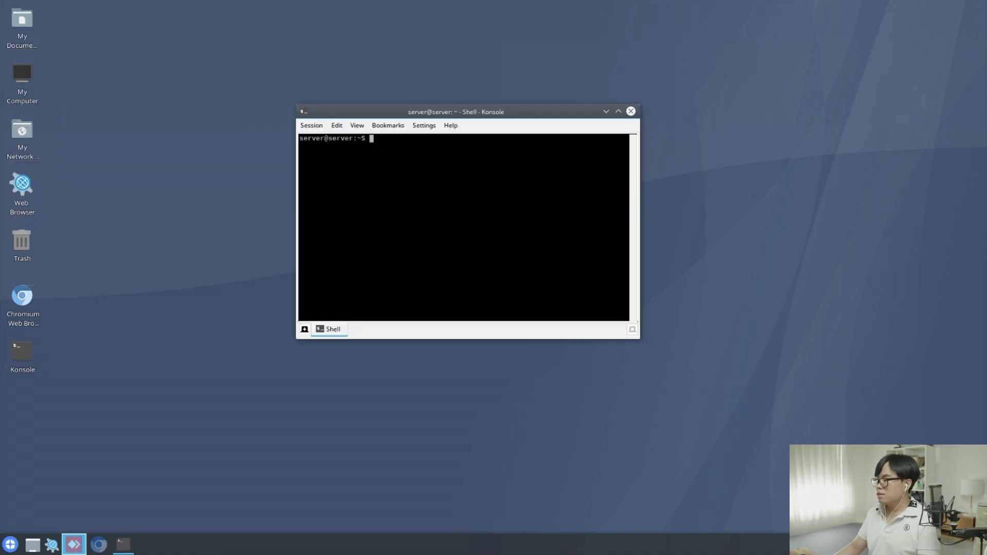
{"action": "key", "text": "ctrl+shift+v"}
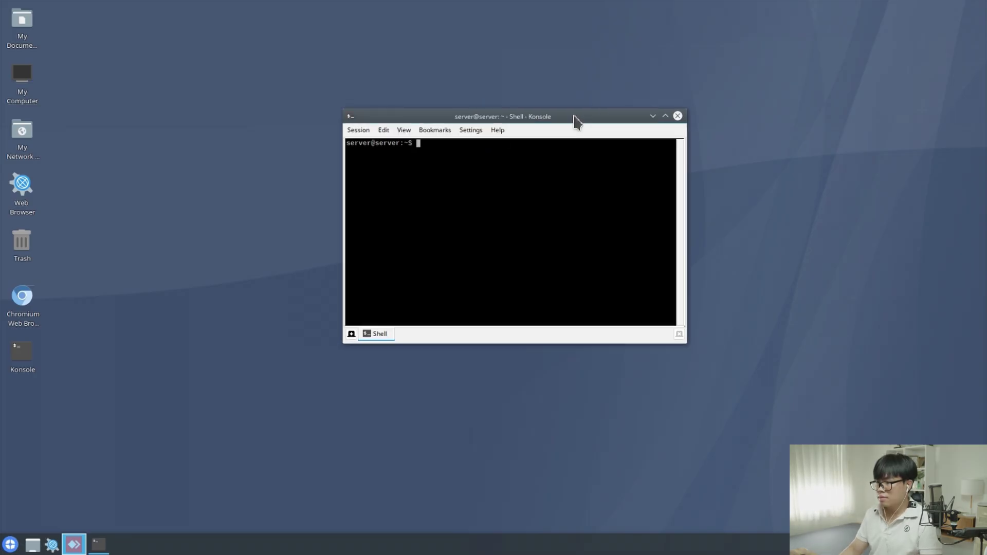
{"action": "key", "text": "ctrl+shift+v"}
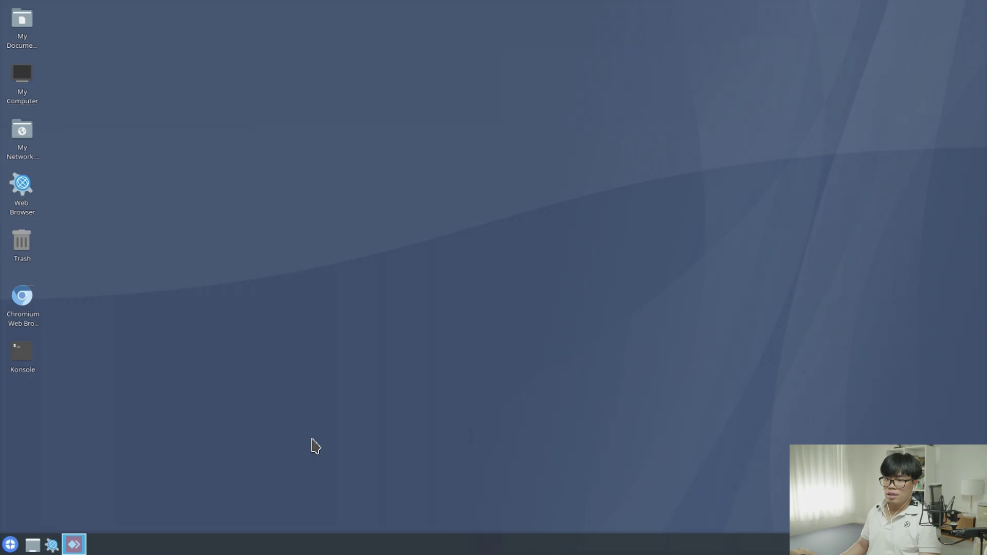
{"action": "double_click", "coordinate": [24, 295]}
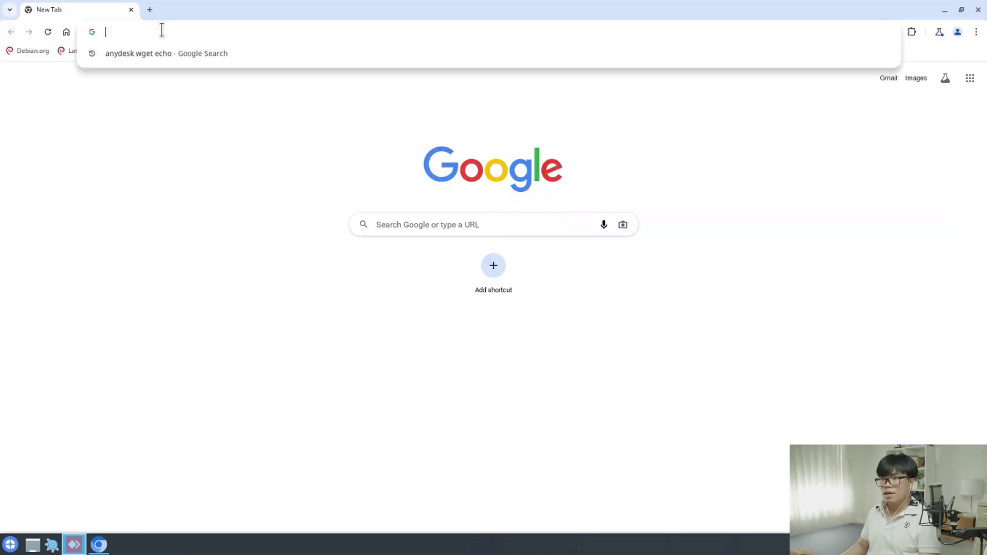
{"action": "key", "text": "ctrl+v"}
{"action": "key", "text": "Return"}
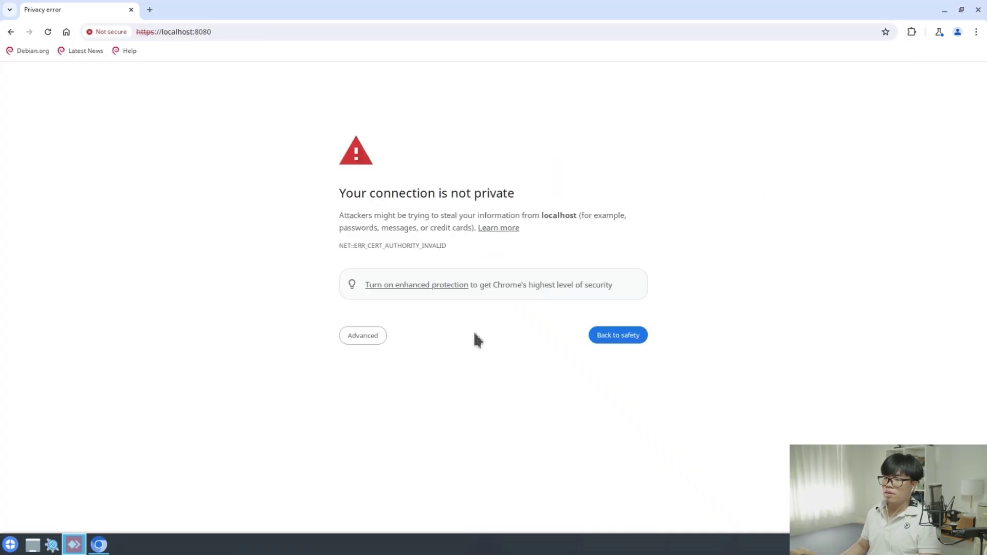
{"action": "left_click", "coordinate": [367, 339]}
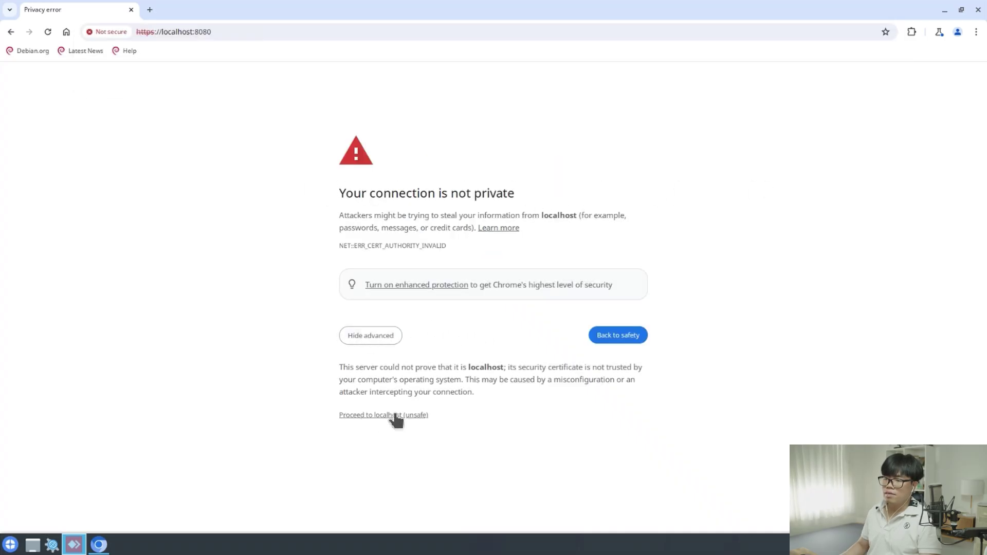
{"action": "left_click", "coordinate": [382, 416]}
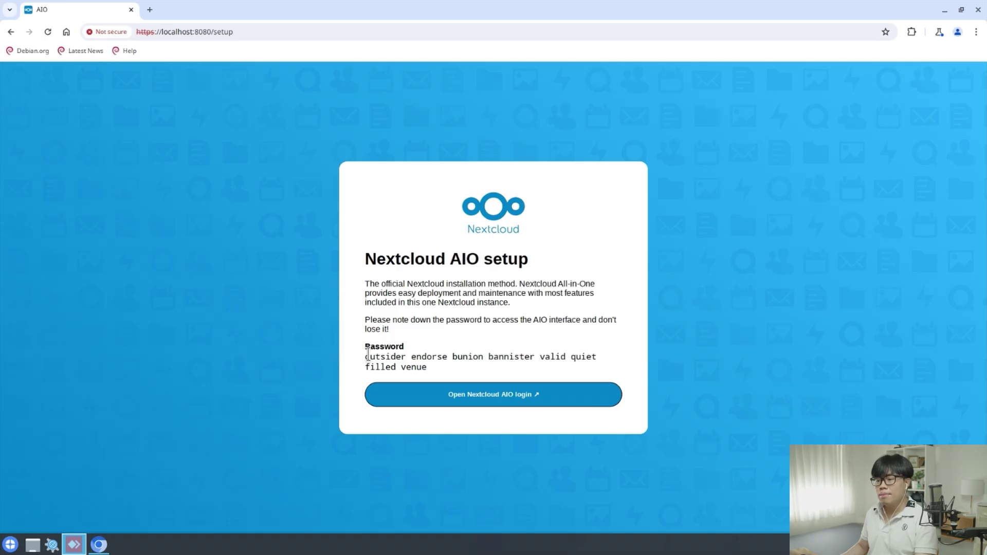
Copy the AIO setup password, log in with it, and start entering duckdns.org
{"action": "left_click_drag", "start_coordinate": [369, 356], "coordinate": [431, 379]}
{"action": "left_click", "coordinate": [389, 362]}
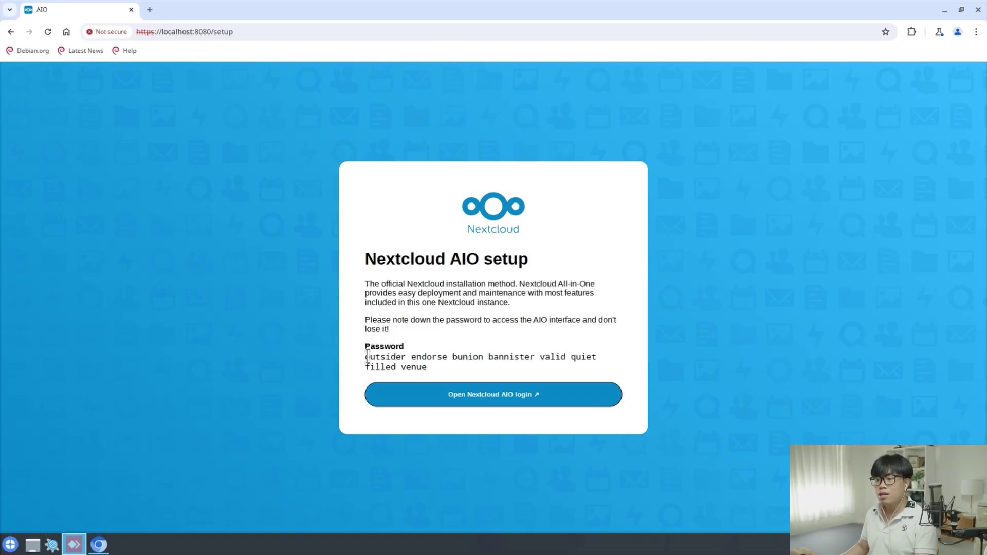
{"action": "left_click_drag", "start_coordinate": [367, 356], "coordinate": [462, 384]}
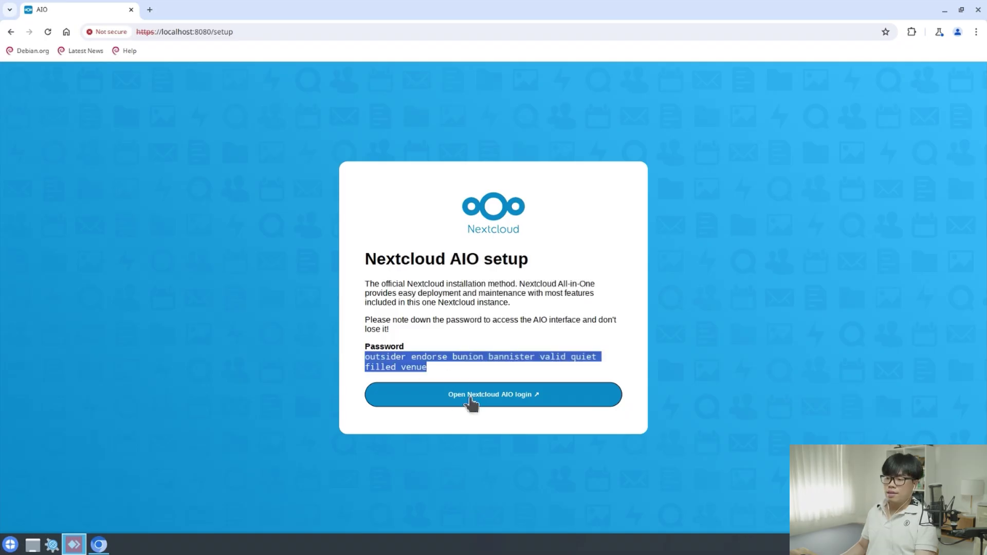
{"action": "left_click", "coordinate": [514, 400]}
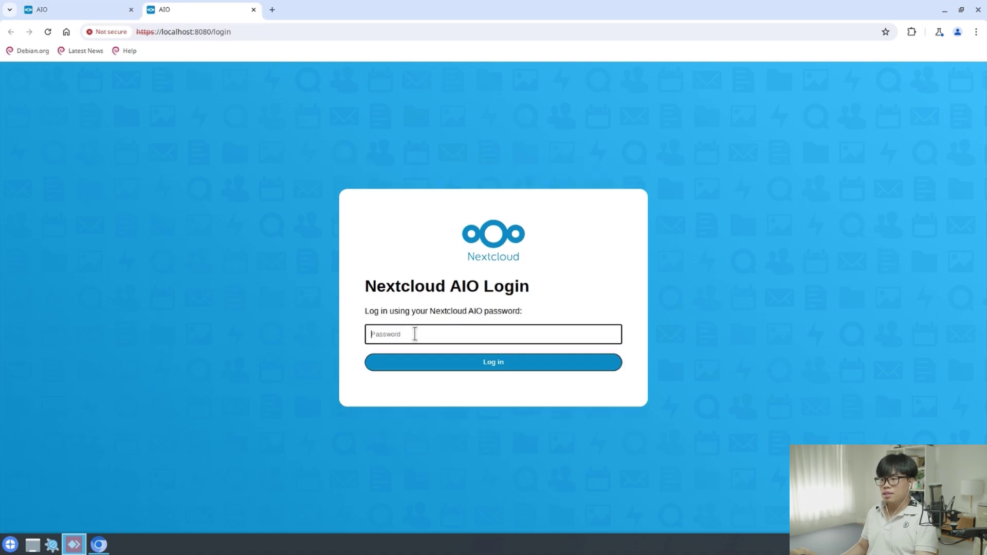
{"action": "key", "text": "ctrl+v"}
{"action": "left_click", "coordinate": [466, 366]}
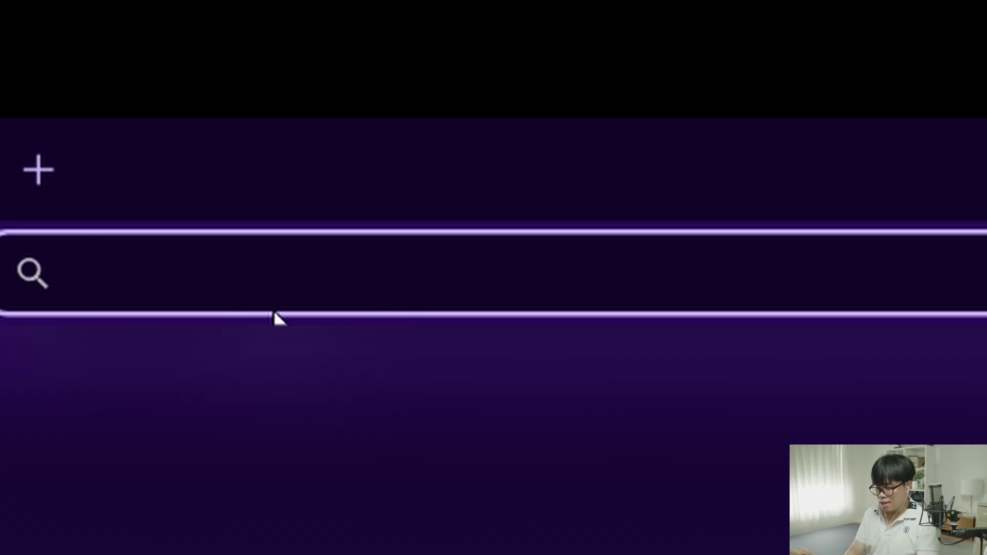
{"action": "type", "text": "duckdns.org"}
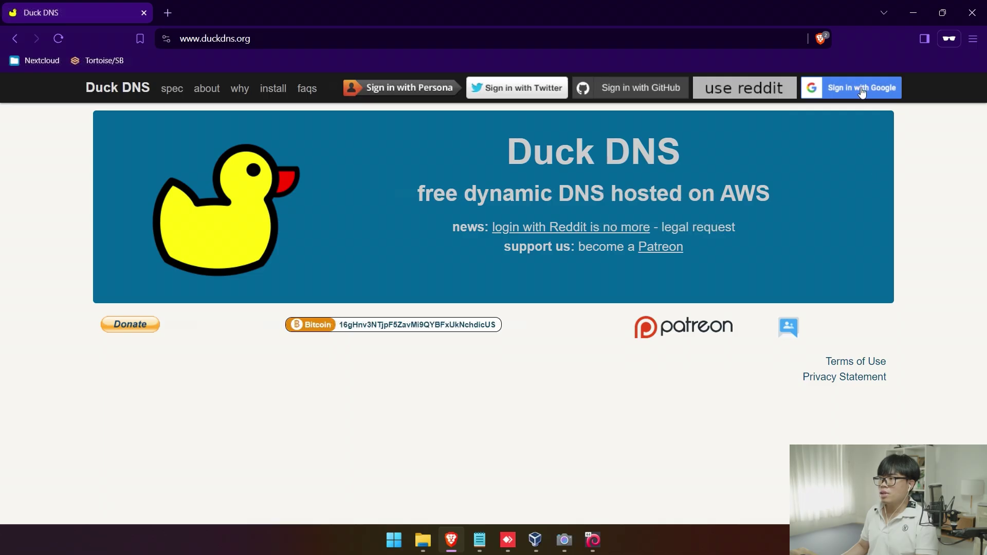
Sign in to Duck DNS with Google, add the subdomain test2468, and select test2468.duckdns.org to copy
{"action": "left_click", "coordinate": [861, 91]}
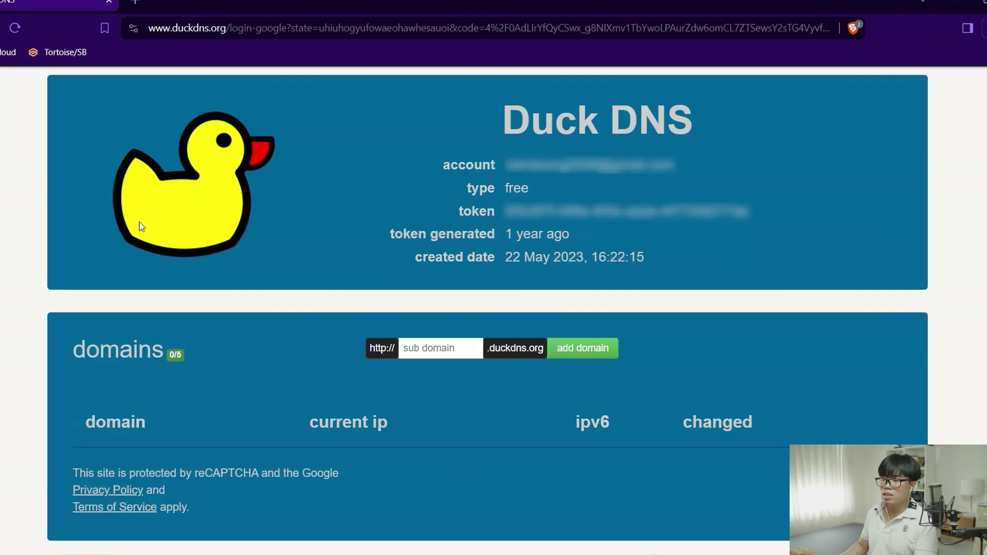
{"action": "left_click", "coordinate": [445, 346]}
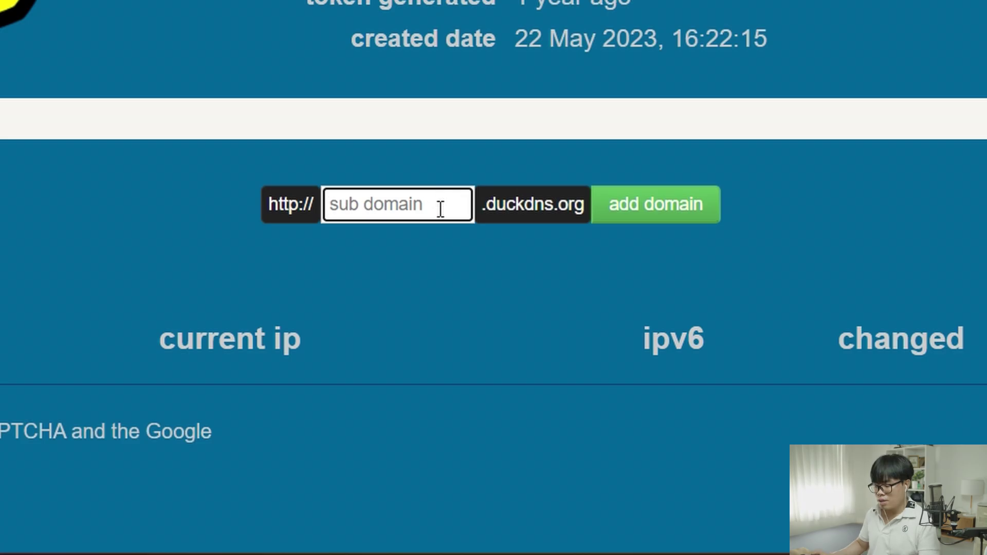
{"action": "type", "text": "test2468"}
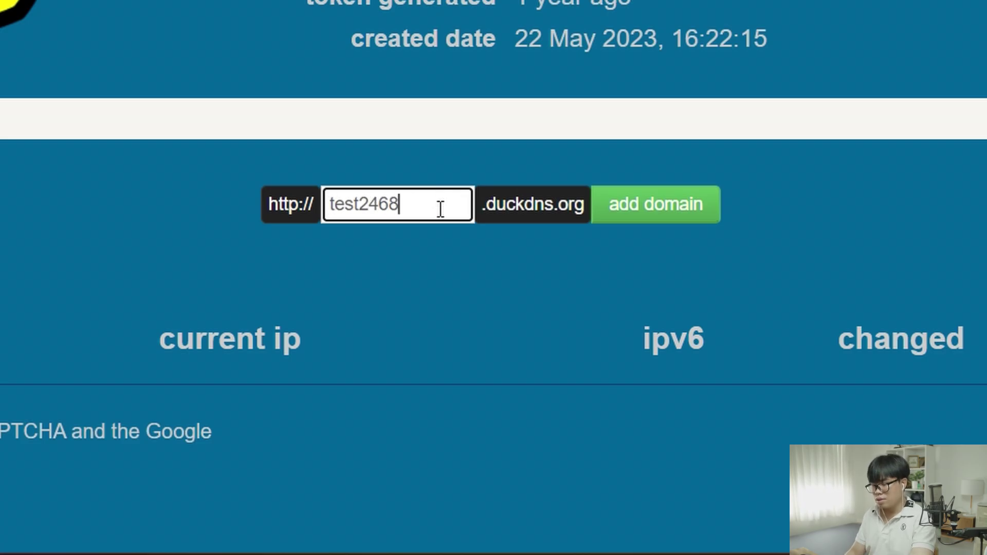
{"action": "left_click", "coordinate": [653, 209]}
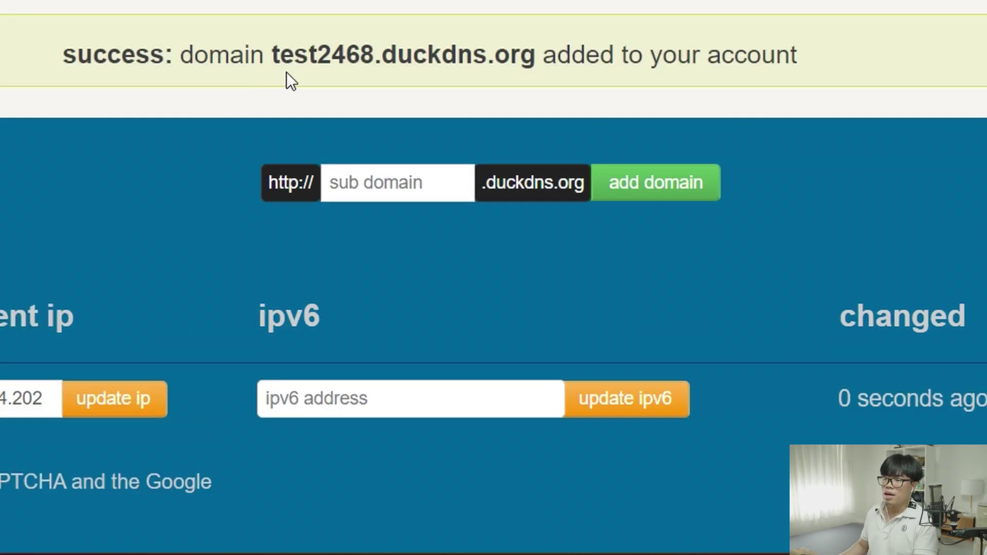
{"action": "left_click_drag", "start_coordinate": [272, 52], "coordinate": [526, 74]}
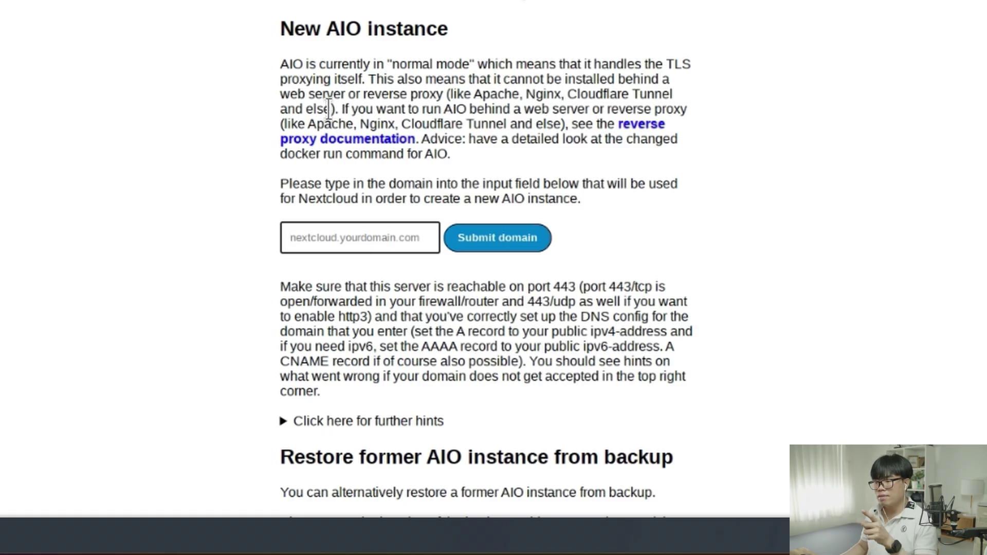
Submit nextcloud.test2468.duckdns.org as the AIO domain and dismiss the port 443 unreachable error
{"action": "type", "text": "nextcloud."}
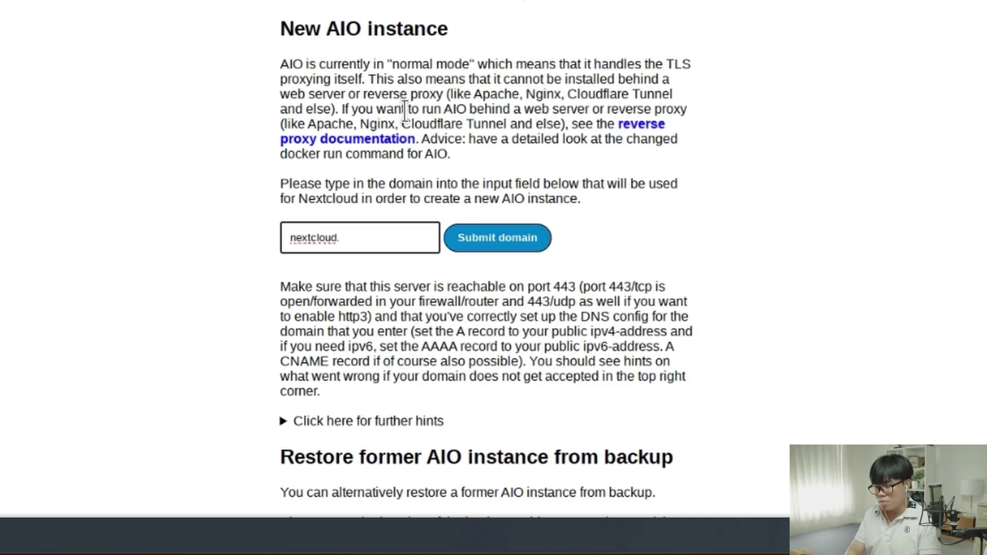
{"action": "type", "text": "test2468.duckdns.org"}
{"action": "key", "text": "ctrl+a"}
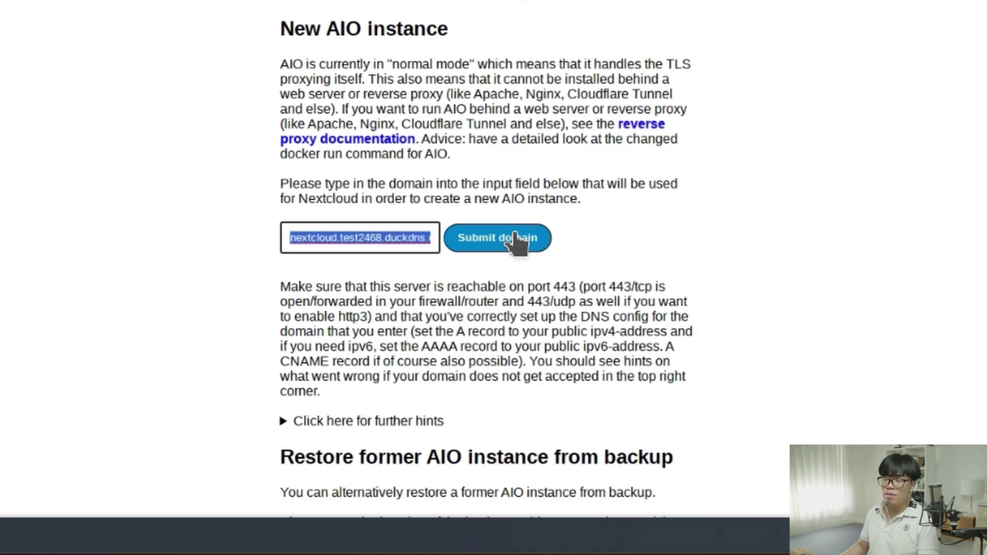
{"action": "left_click", "coordinate": [516, 241]}
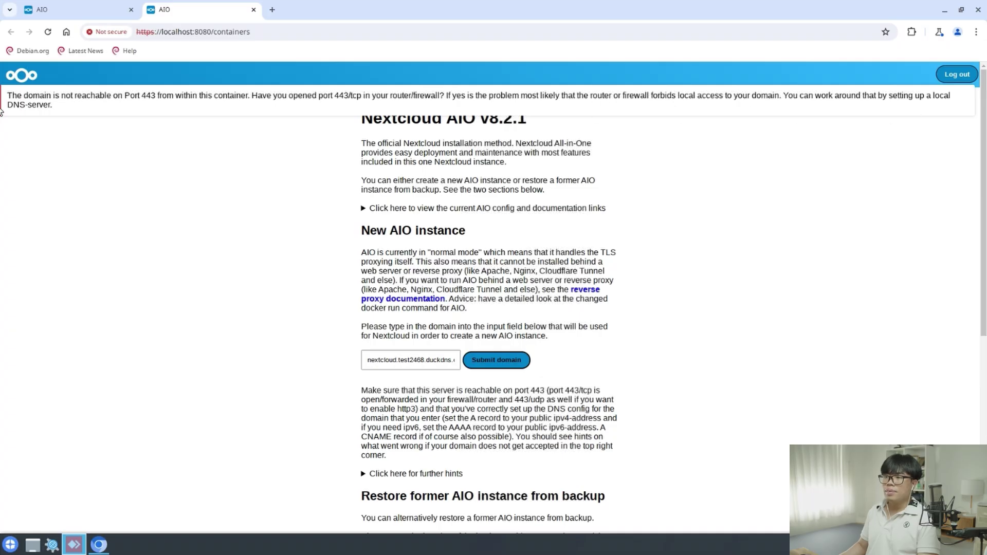
{"action": "left_click", "coordinate": [553, 95]}
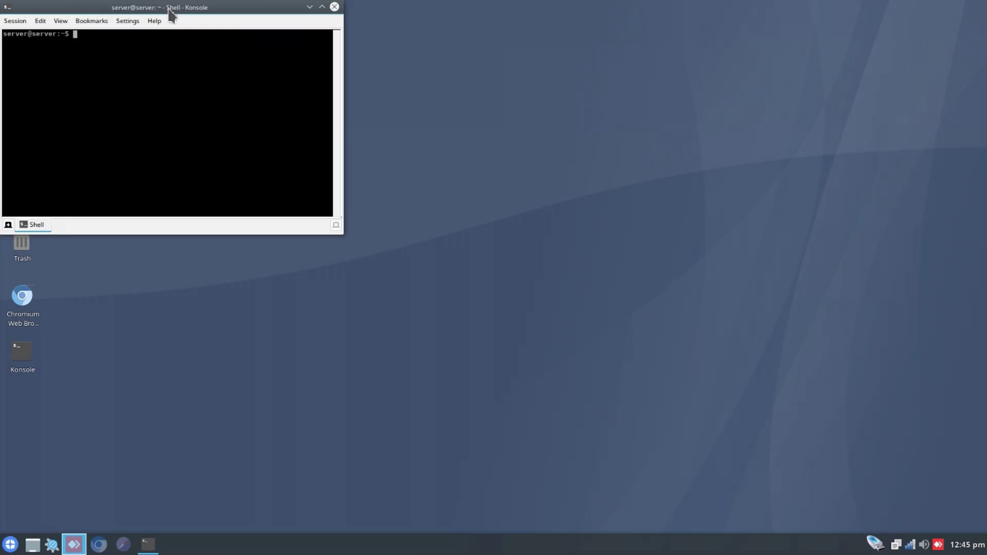
{"action": "left_click_drag", "start_coordinate": [172, 15], "coordinate": [535, 197]}
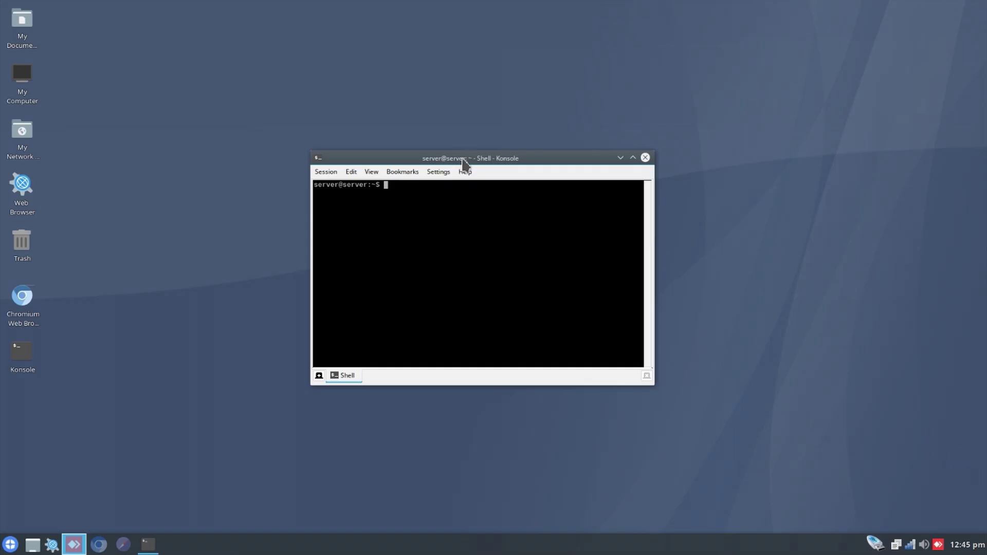
Run hostname -I in Konsole, which shows the local address 192.168.1.4
{"action": "type", "text": "hostname -I"}
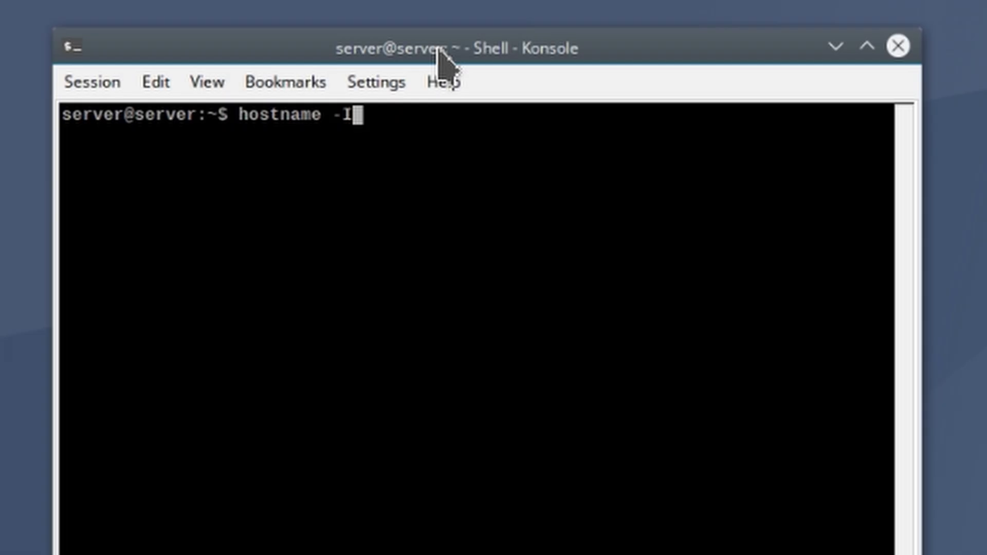
{"action": "key", "text": "Return"}
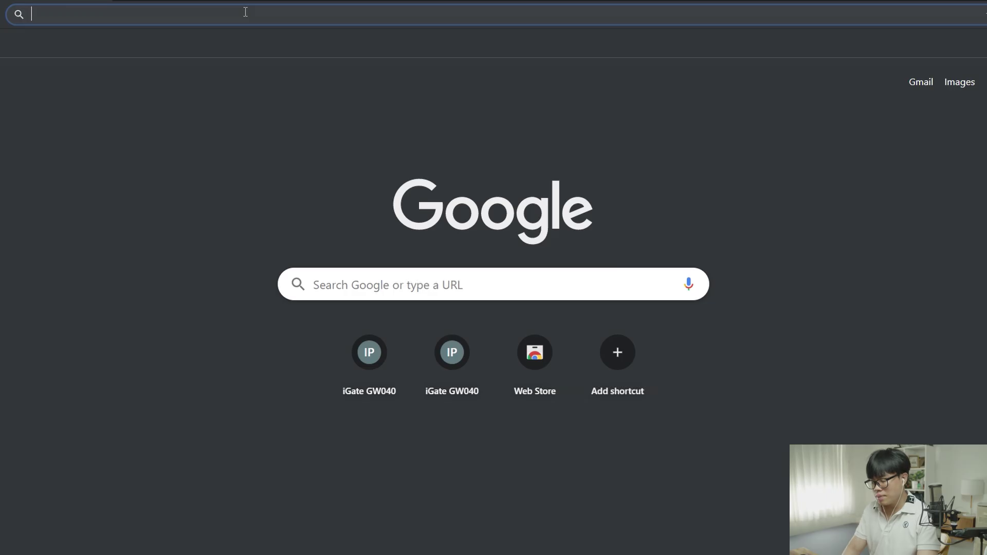
Browse to 192.168.1.1 and proceed past the certificate warning
{"action": "type", "text": "192."}
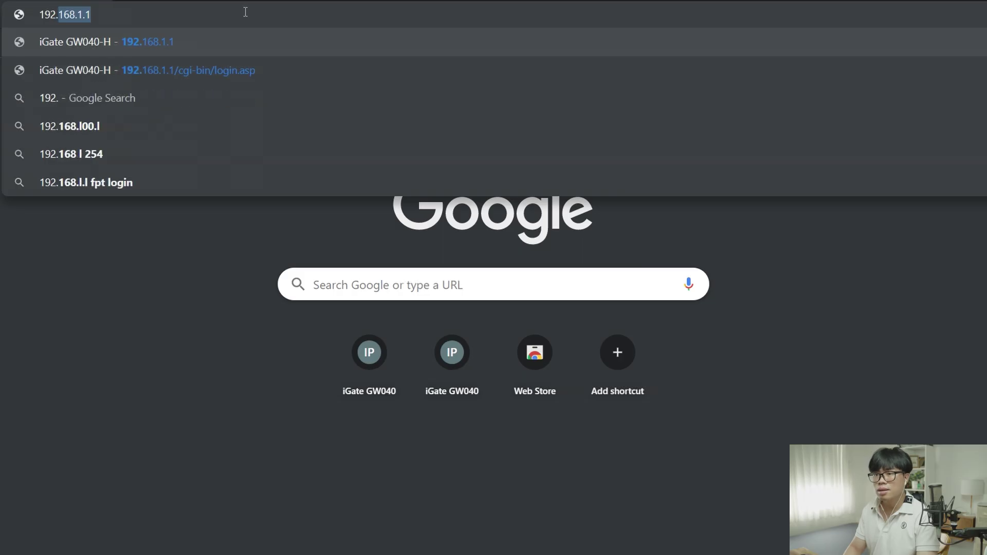
{"action": "key", "text": "Right"}
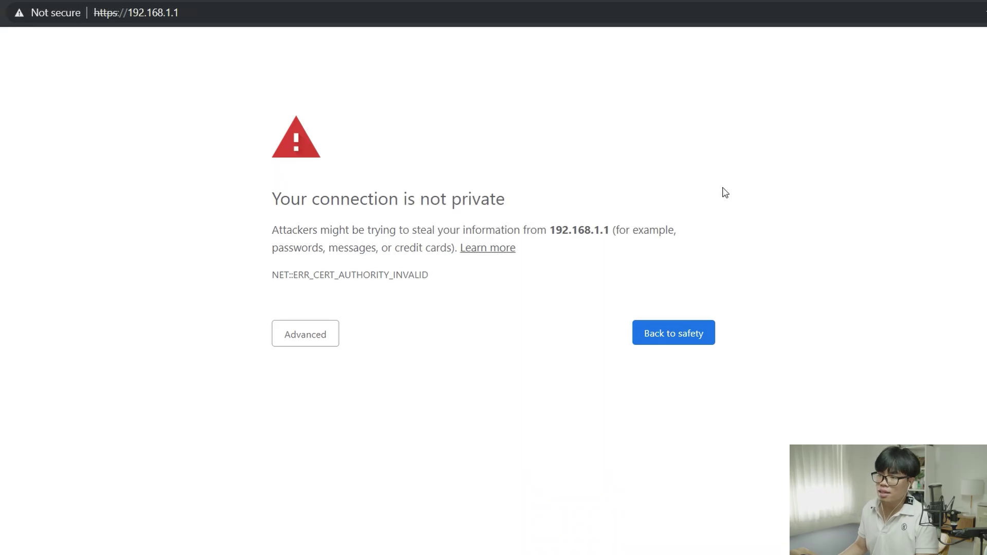
{"action": "left_click", "coordinate": [319, 337]}
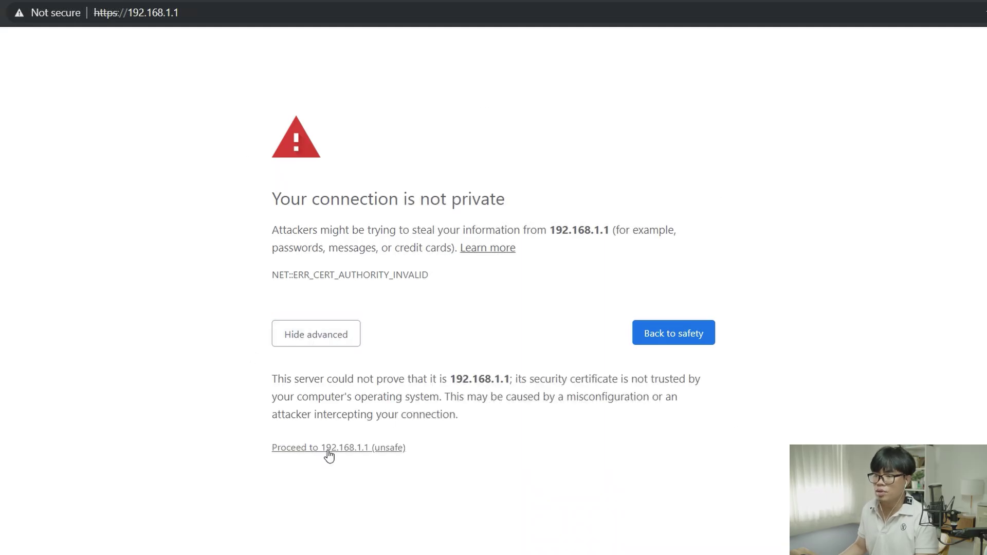
{"action": "left_click", "coordinate": [324, 449]}
Log in to the VNPT router admin with the saved username and password
{"action": "left_click", "coordinate": [466, 309]}
{"action": "left_click", "coordinate": [462, 335]}
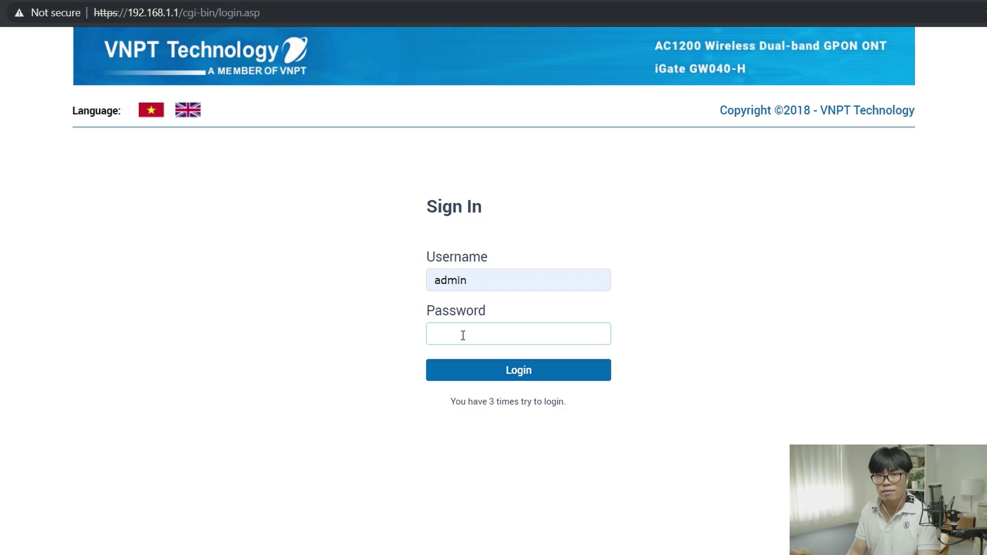
{"action": "key", "text": "Return"}
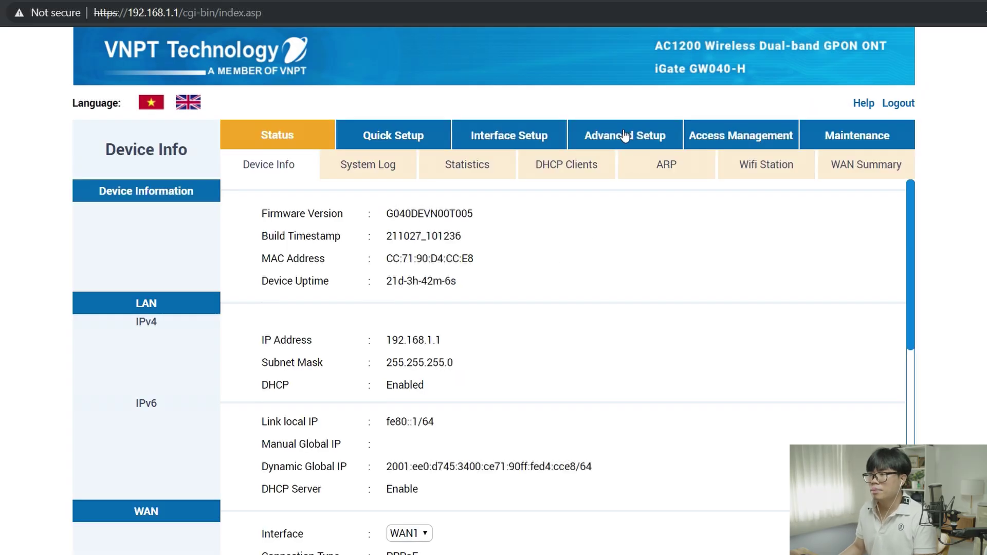
{"action": "left_click", "coordinate": [625, 135]}
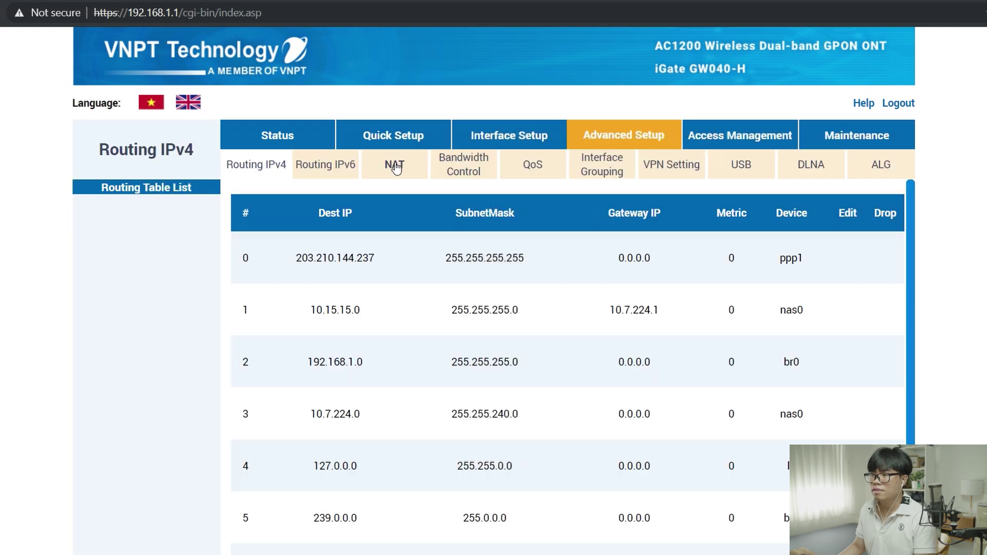
Add a NAT virtual server rule forwarding port 443, protocol ALL, to 192.168.1.4, and apply it
{"action": "left_click", "coordinate": [393, 164]}
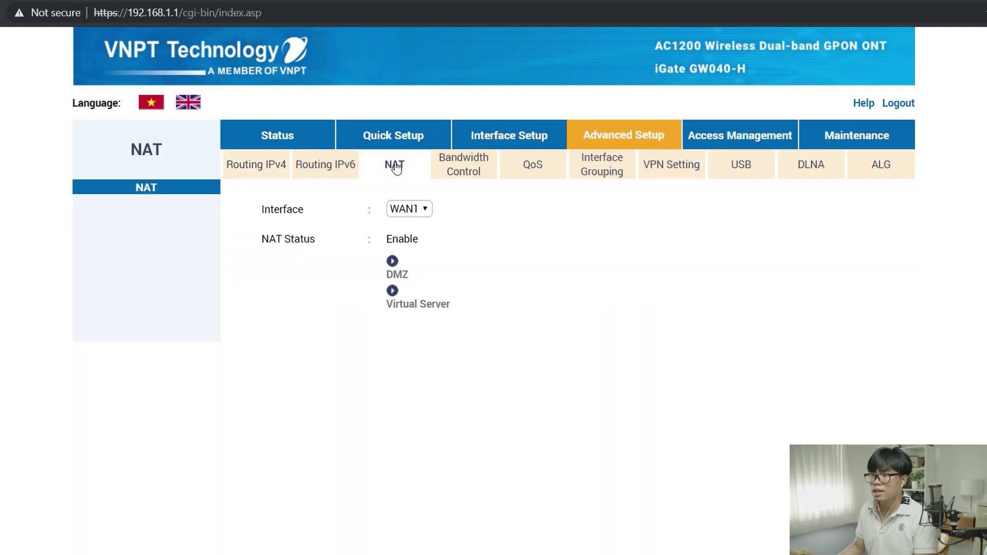
{"action": "left_click", "coordinate": [418, 304]}
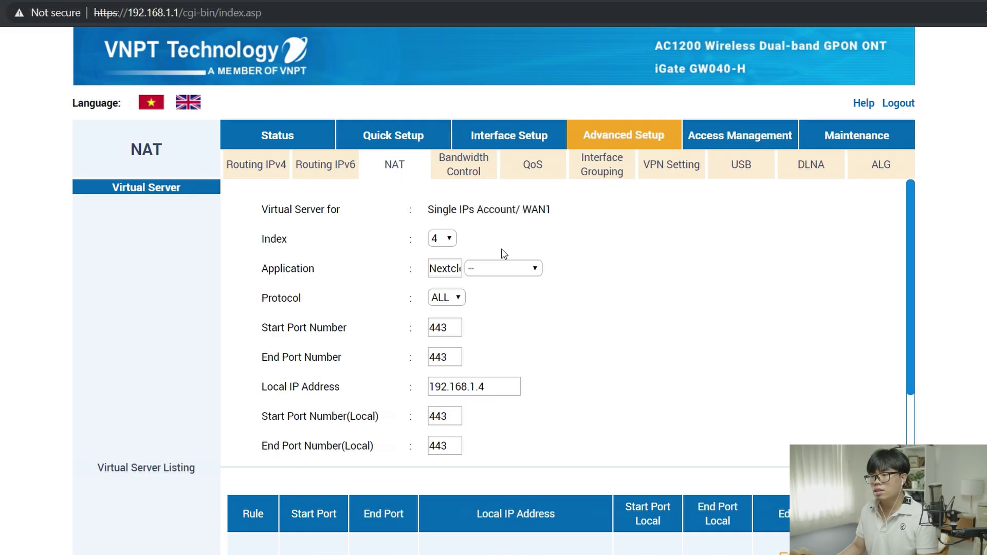
{"action": "left_click", "coordinate": [443, 268]}
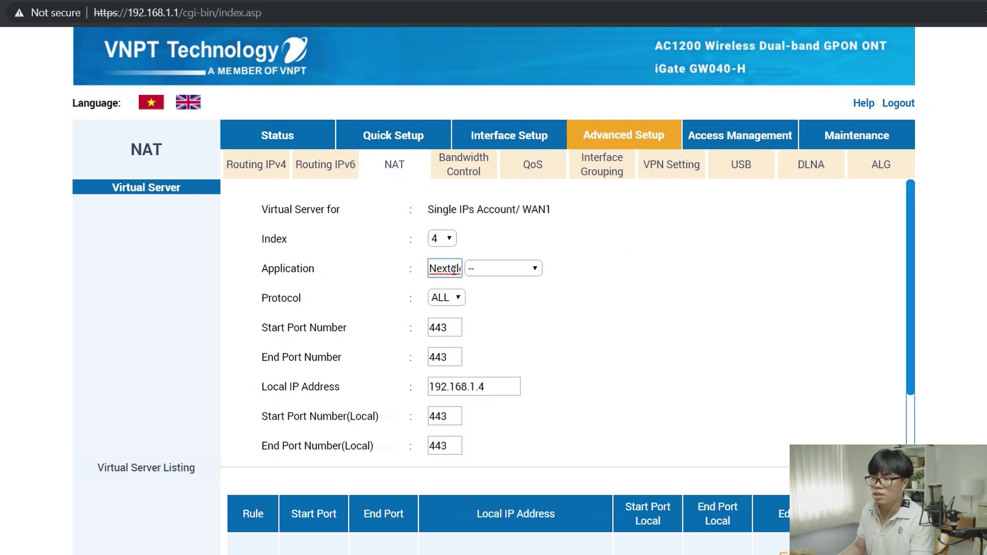
{"action": "left_click", "coordinate": [446, 298]}
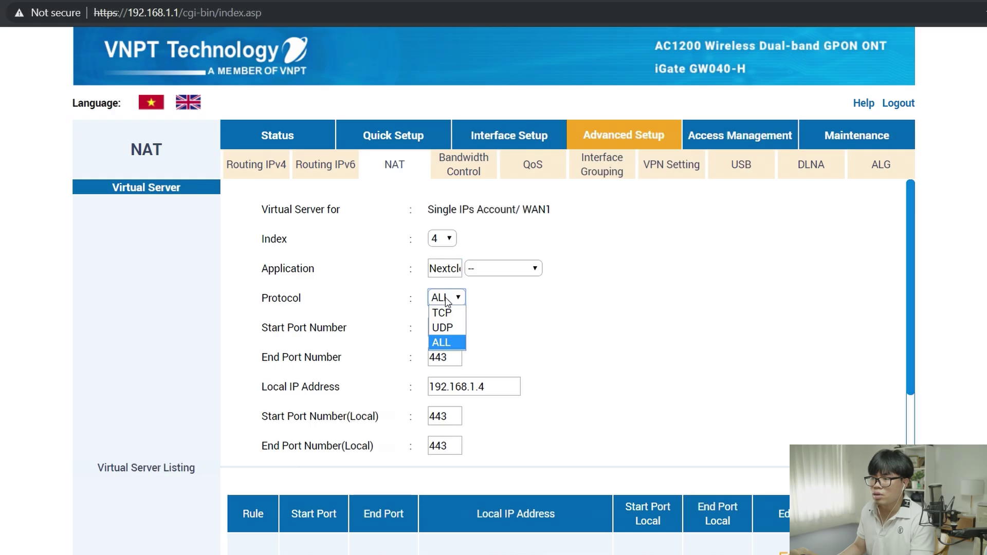
{"action": "left_click", "coordinate": [443, 342]}
{"action": "scroll", "coordinate": [532, 324], "scroll_direction": "down", "scroll_amount": 2}
{"action": "scroll", "coordinate": [532, 325], "scroll_direction": "up", "scroll_amount": 1}
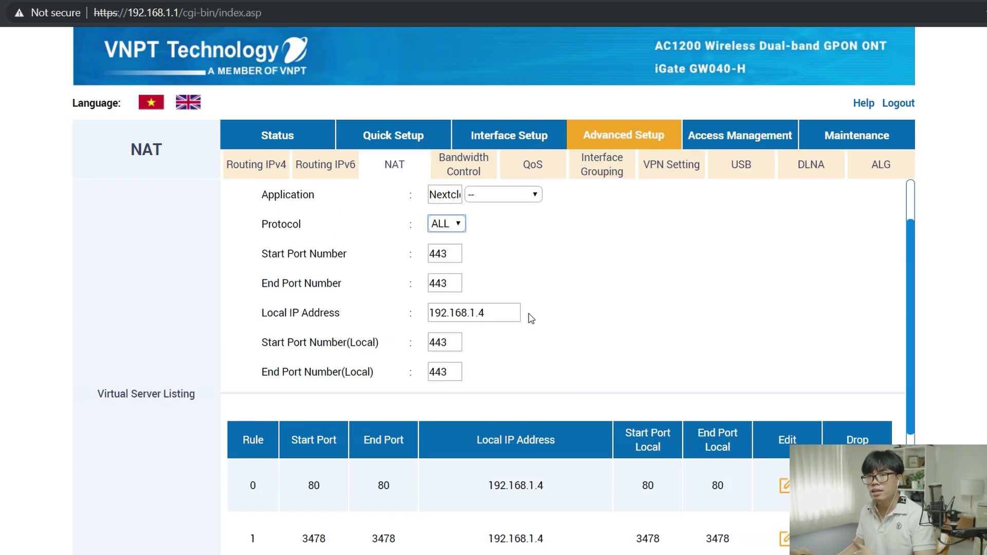
{"action": "left_click_drag", "start_coordinate": [508, 307], "coordinate": [410, 315]}
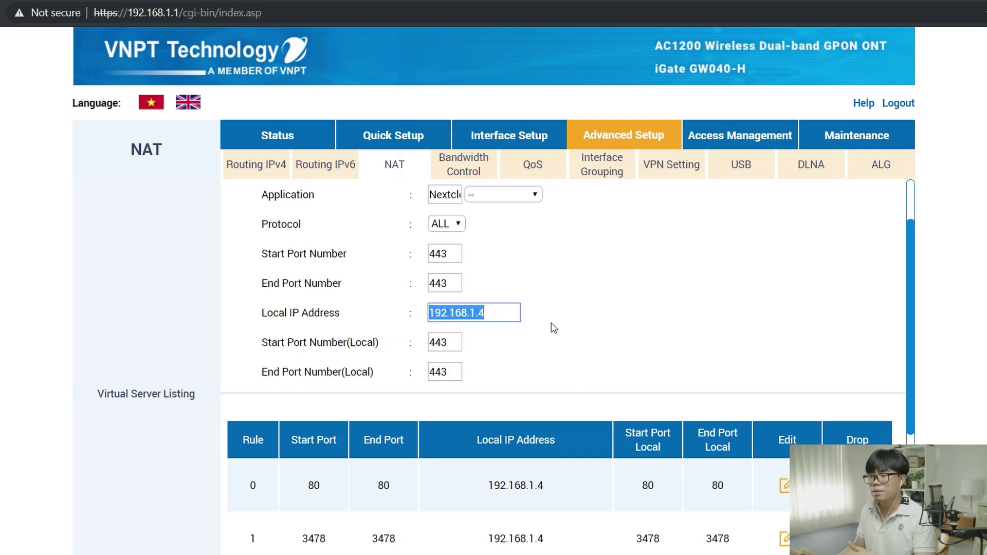
{"action": "scroll", "coordinate": [541, 322], "scroll_direction": "down", "scroll_amount": 4}
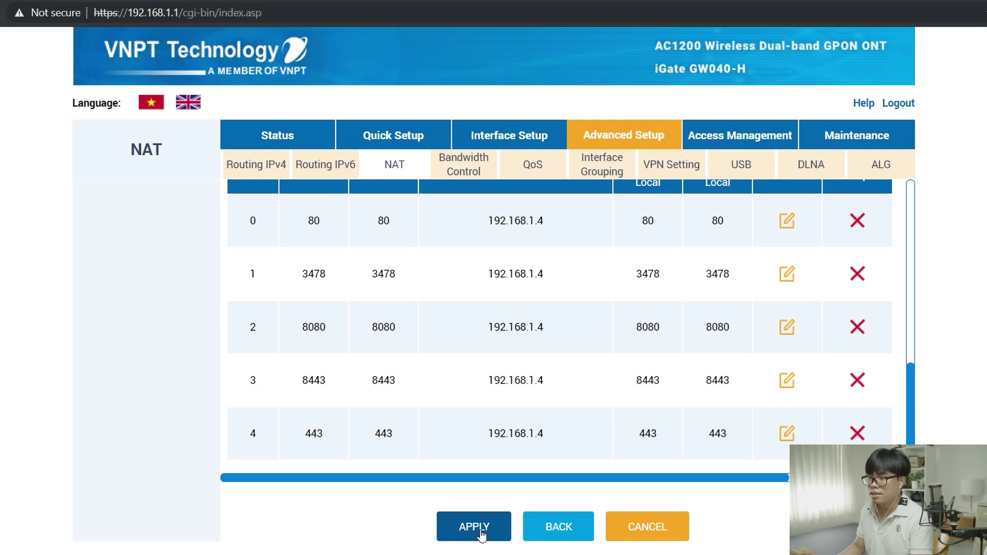
{"action": "left_click", "coordinate": [473, 526]}
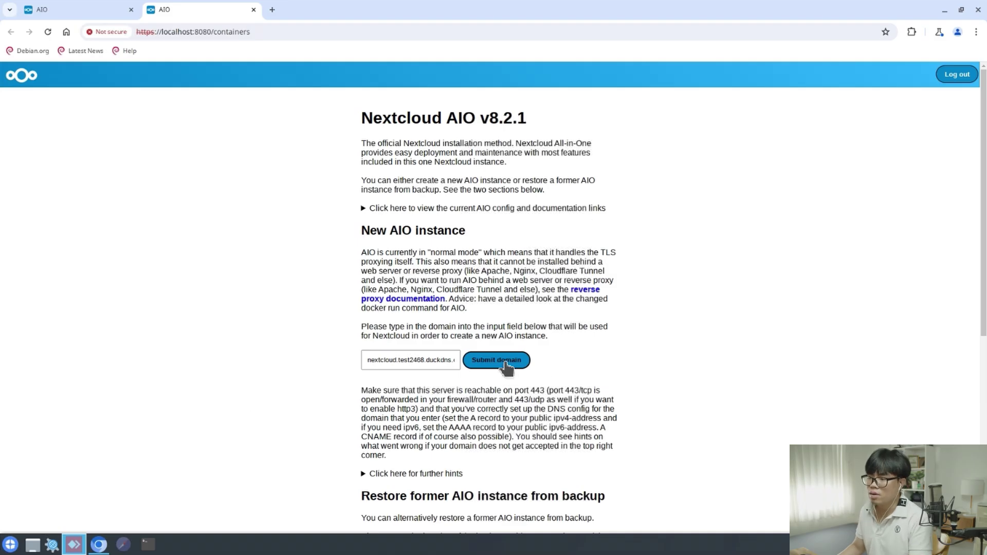
Submit nextcloud.test2468.duckdns.org as the Nextcloud AIO domain
{"action": "left_click", "coordinate": [505, 362]}
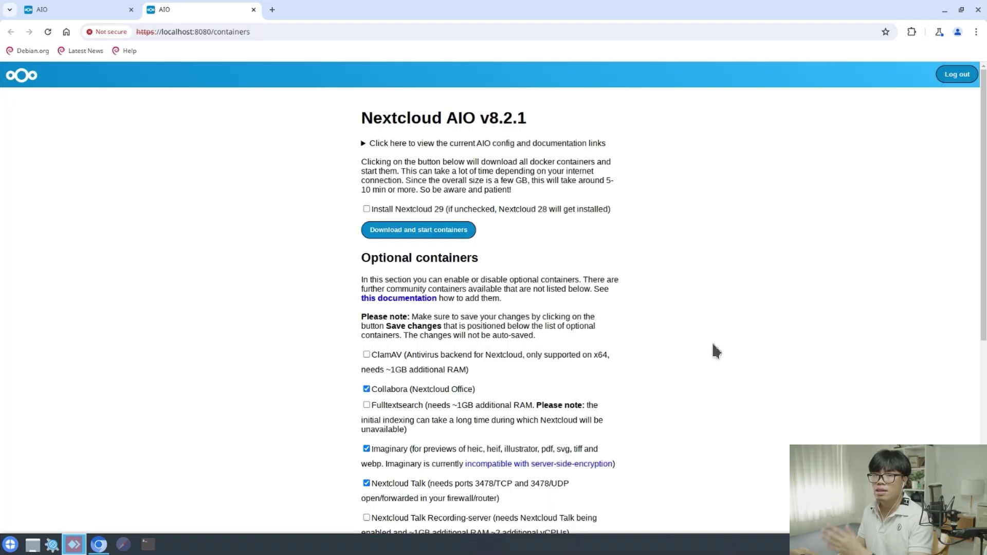
{"action": "scroll", "coordinate": [326, 221], "scroll_direction": "down", "scroll_amount": 3}
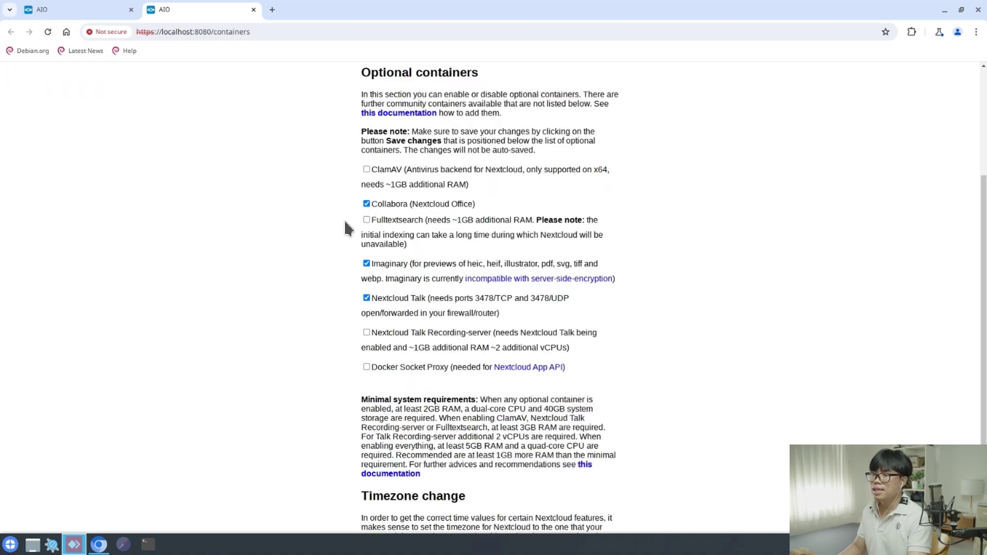
{"action": "scroll", "coordinate": [345, 228], "scroll_direction": "up", "scroll_amount": 3}
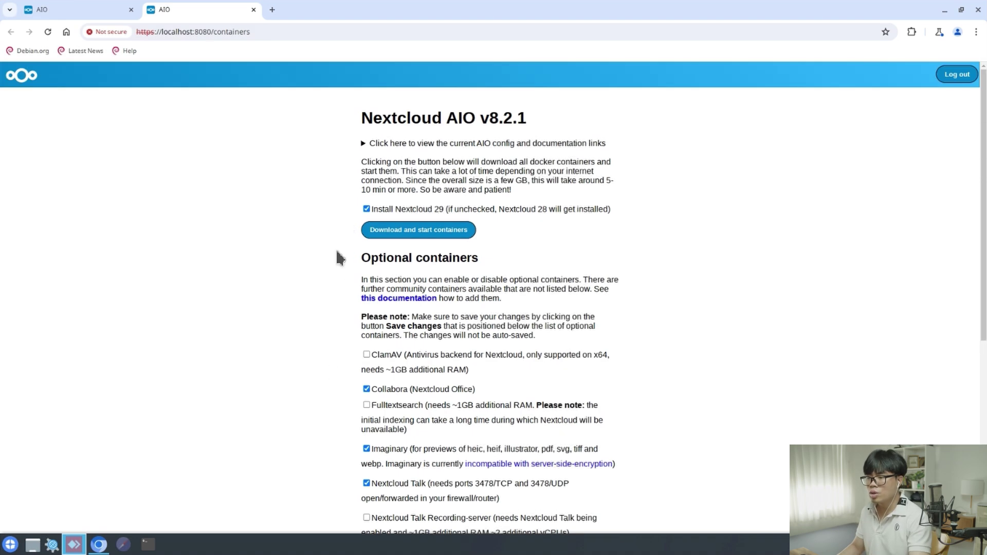
{"action": "scroll", "coordinate": [339, 258], "scroll_direction": "down", "scroll_amount": 3}
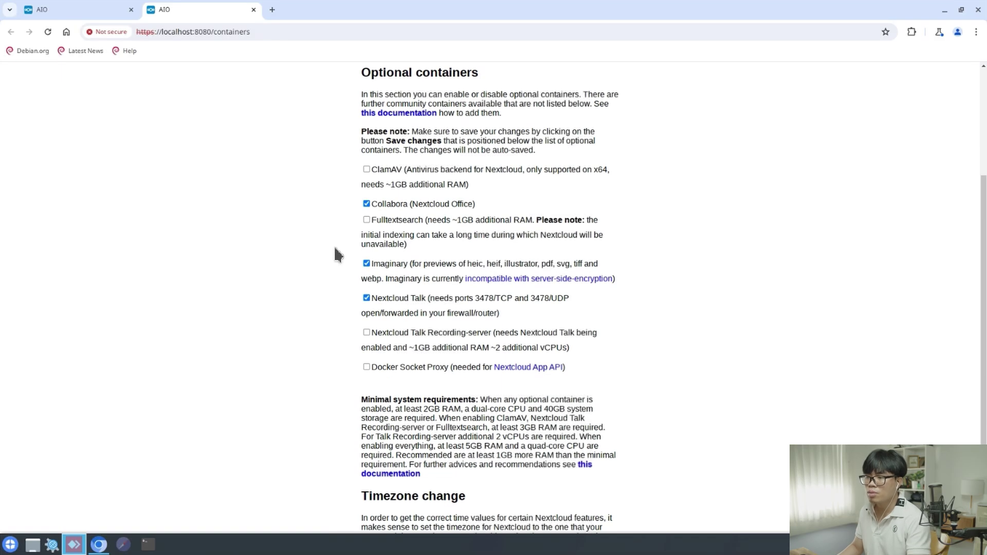
Disable the Collabora and Nextcloud Talk containers and save the changes
{"action": "left_click", "coordinate": [365, 204]}
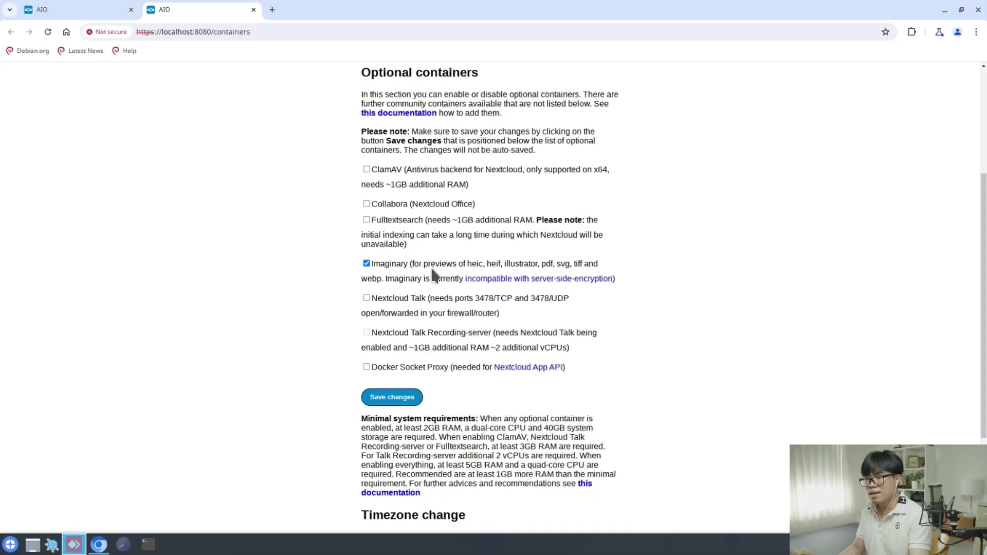
{"action": "scroll", "coordinate": [690, 330], "scroll_direction": "down", "scroll_amount": 2}
{"action": "left_click", "coordinate": [394, 272]}
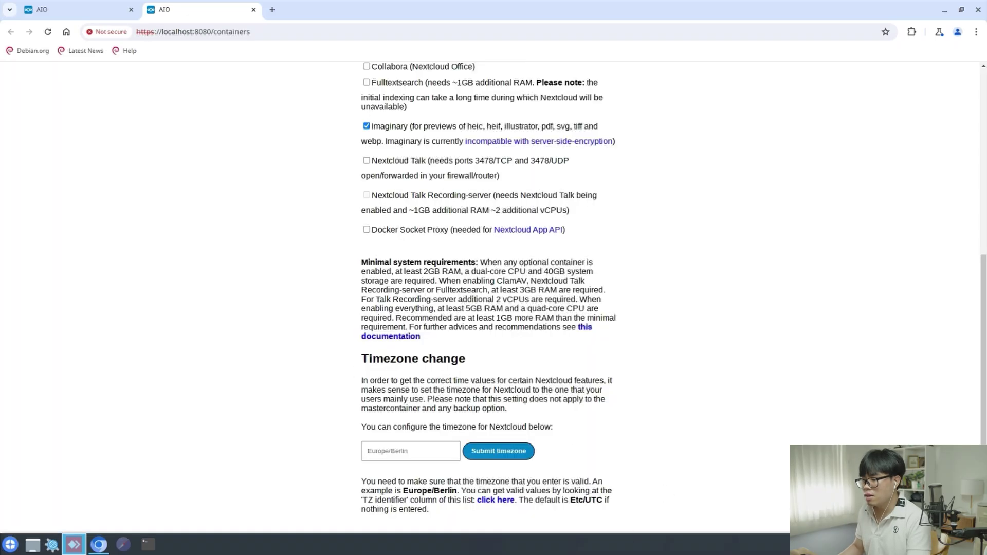
Set the Nextcloud timezone to Asia/Ho_Chi_Minh
{"action": "left_click", "coordinate": [381, 451]}
{"action": "type", "text": "Asia/Ho_Chi_Minh"}
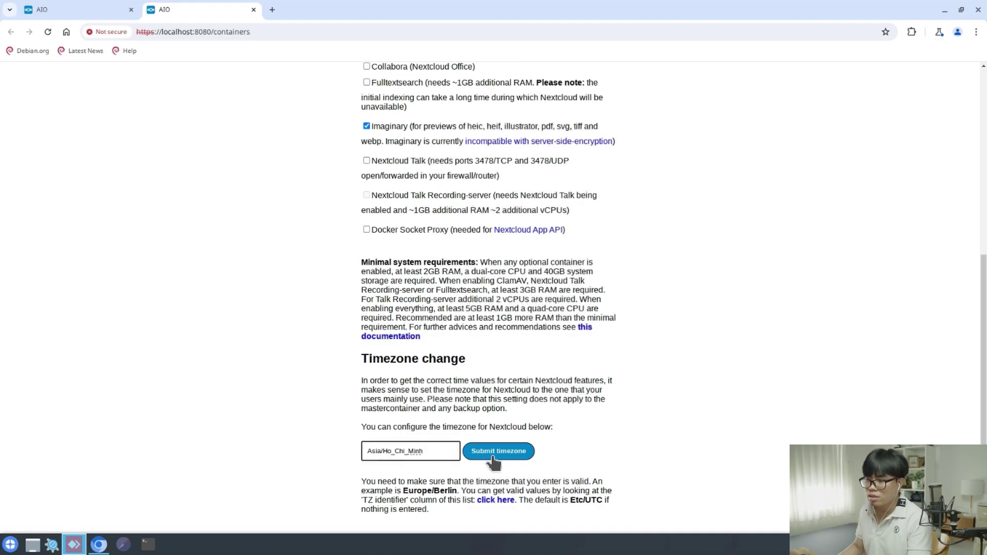
{"action": "left_click", "coordinate": [497, 452]}
{"action": "scroll", "coordinate": [674, 426], "scroll_direction": "up", "scroll_amount": 5}
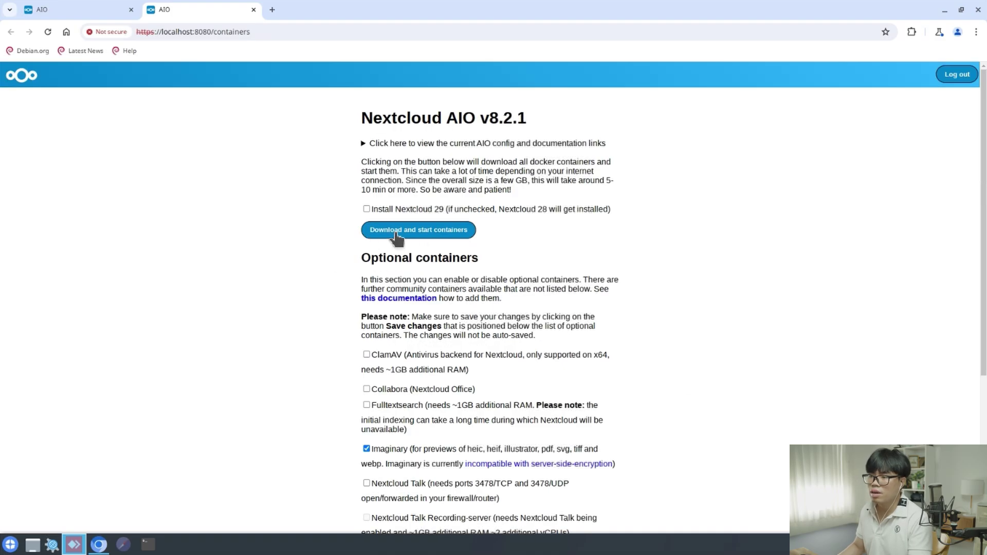
Download and start all Nextcloud containers, then copy the initial admin password
{"action": "left_click", "coordinate": [450, 229]}
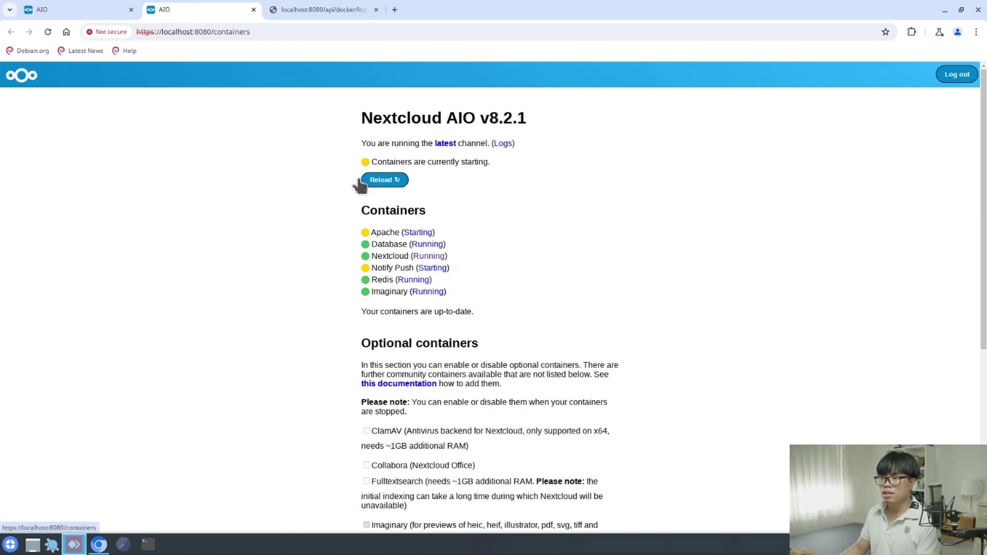
{"action": "left_click", "coordinate": [387, 182]}
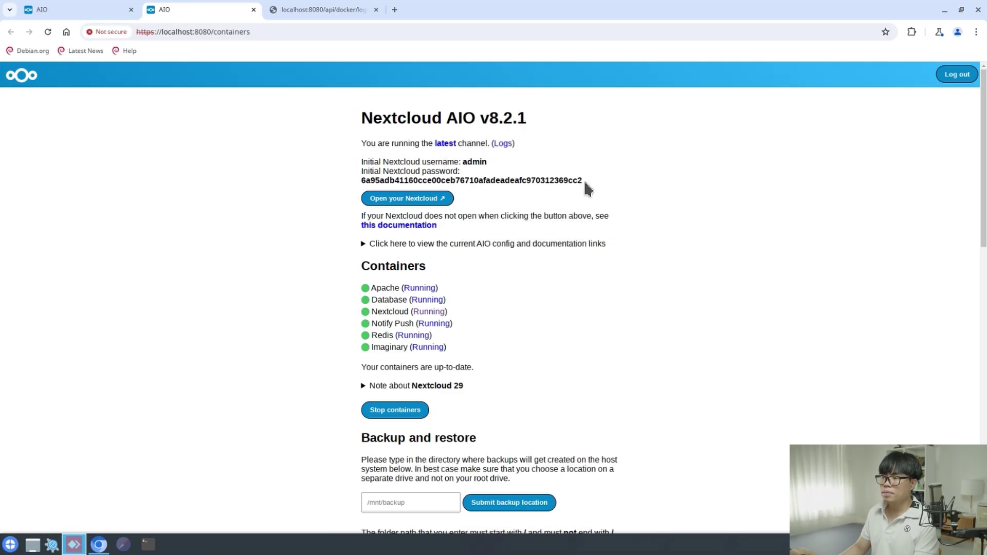
{"action": "left_click_drag", "start_coordinate": [584, 181], "coordinate": [360, 182]}
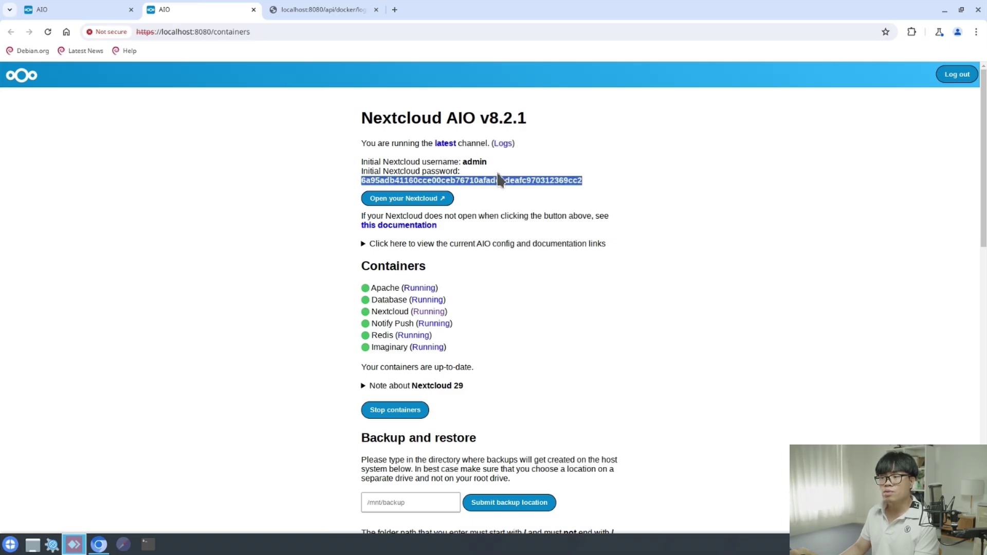
Log in to the new Nextcloud as admin with the initial password and close the welcome dialog
{"action": "left_click", "coordinate": [398, 200]}
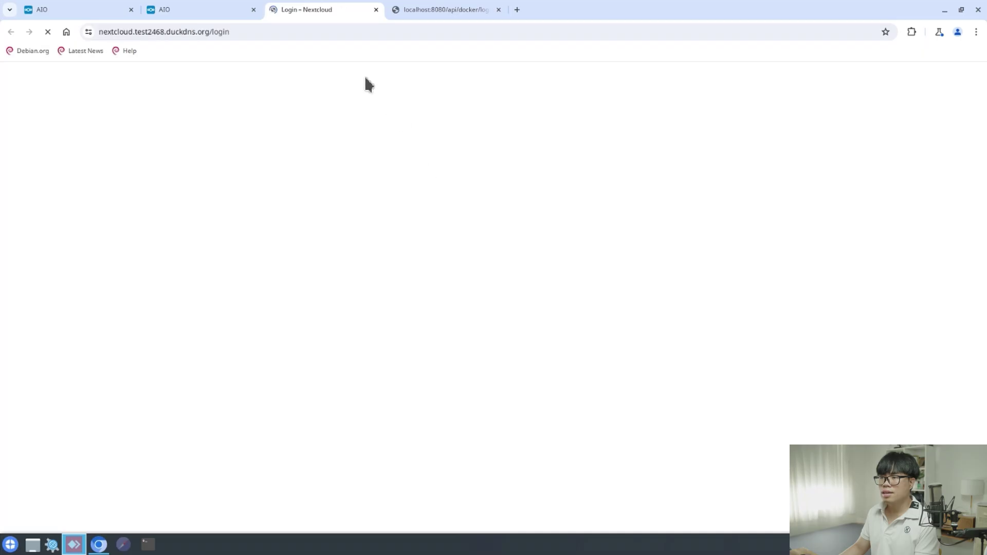
{"action": "type", "text": "admin"}
{"action": "key", "text": "Tab"}
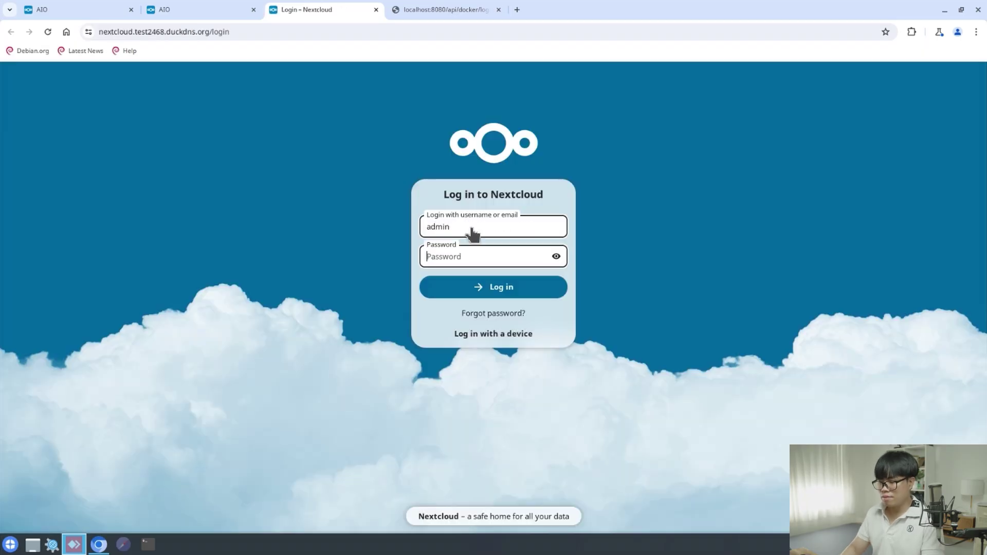
{"action": "key", "text": "ctrl+v"}
{"action": "left_click", "coordinate": [499, 287]}
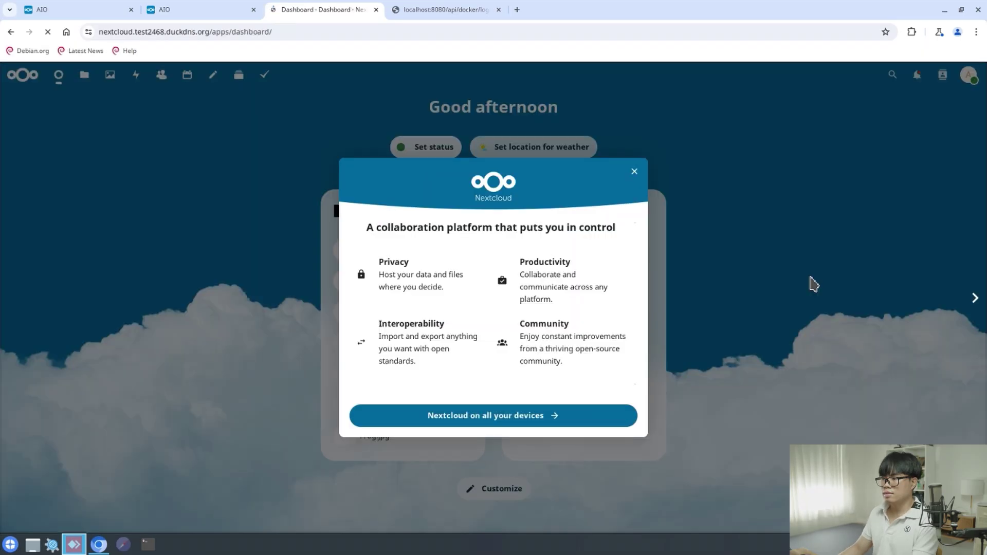
{"action": "left_click", "coordinate": [722, 224]}
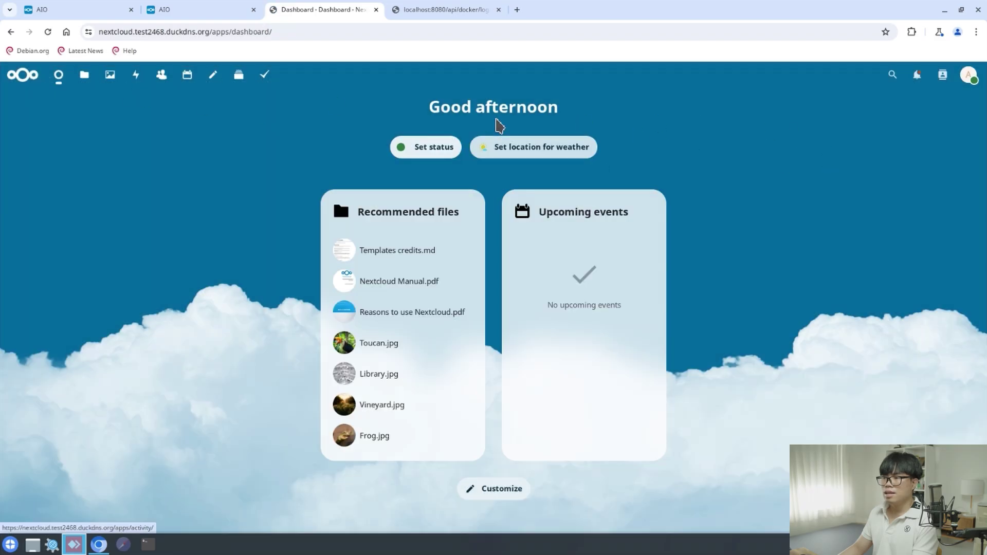
In personal Security settings, enter the current and new admin passwords and apply the change
{"action": "left_click", "coordinate": [84, 77]}
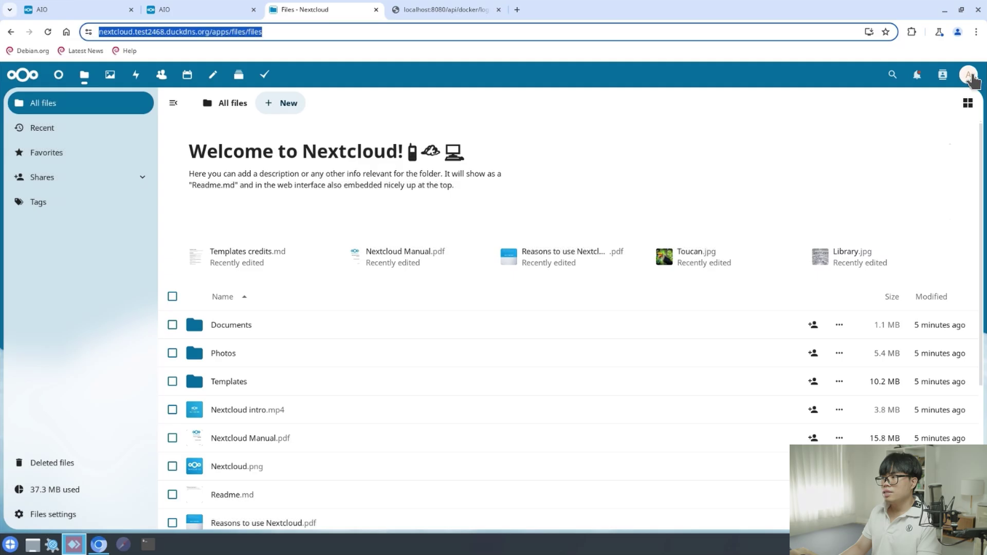
{"action": "left_click", "coordinate": [969, 74]}
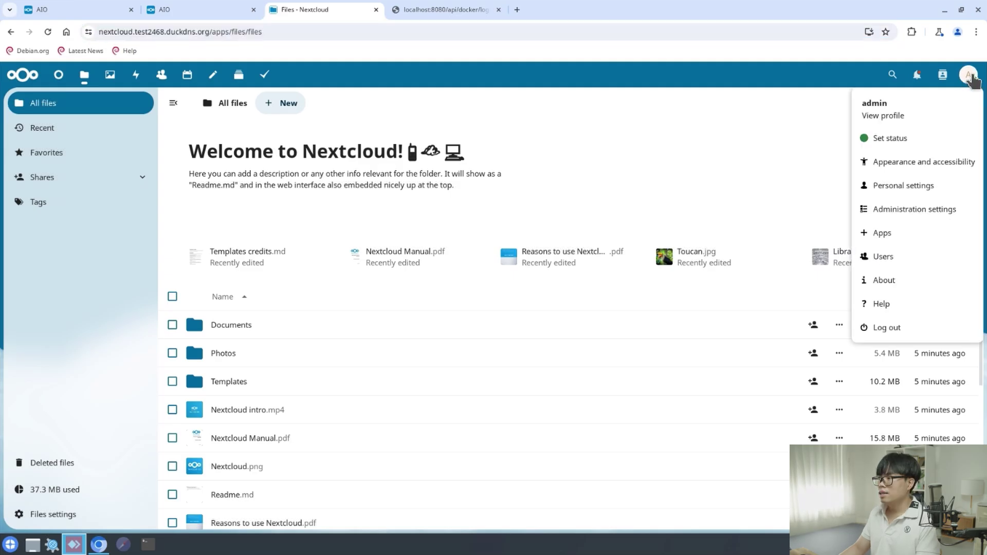
{"action": "left_click", "coordinate": [911, 210]}
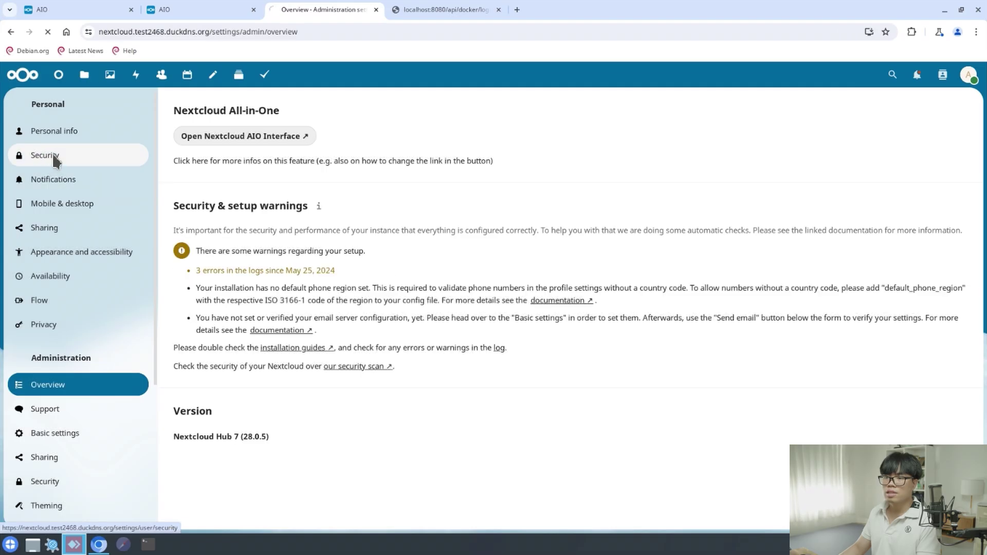
{"action": "left_click", "coordinate": [51, 153]}
{"action": "left_click", "coordinate": [216, 138]}
{"action": "key", "text": "ctrl+v"}
{"action": "left_click", "coordinate": [229, 173]}
{"action": "key", "text": "ctrl+v"}
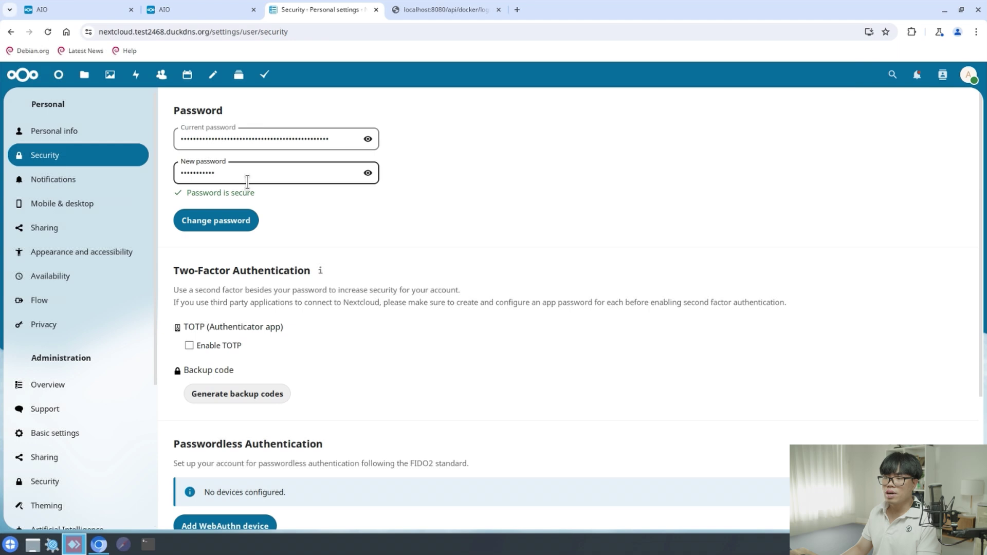
{"action": "left_click", "coordinate": [198, 228]}
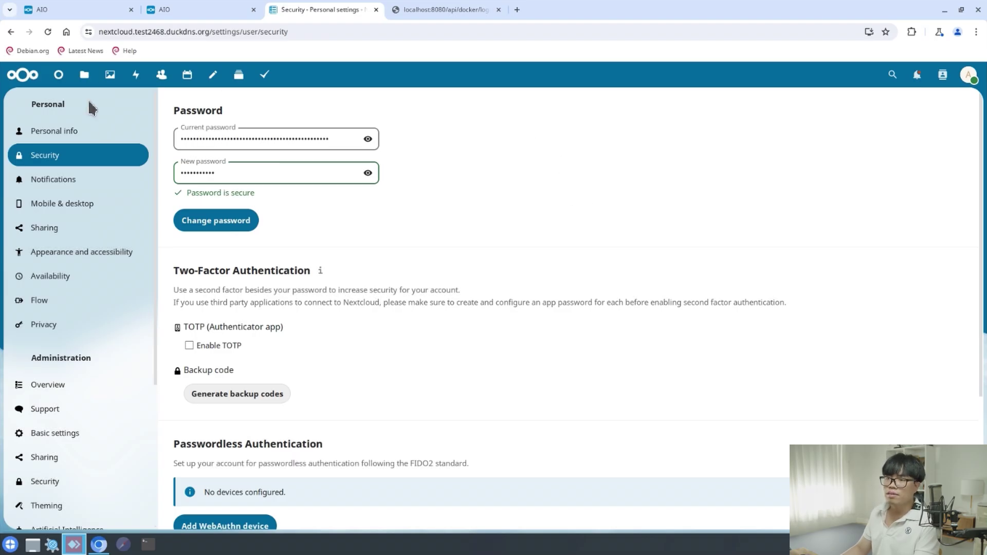
Enable the External storage support app from the Apps page
{"action": "left_click", "coordinate": [968, 76]}
{"action": "left_click", "coordinate": [906, 235]}
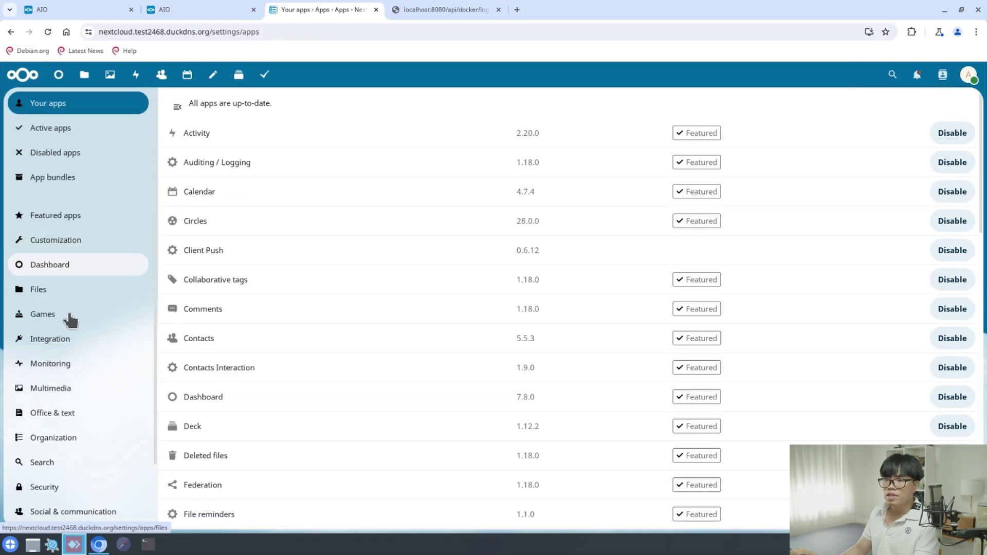
{"action": "left_click", "coordinate": [57, 216]}
{"action": "left_click", "coordinate": [892, 75]}
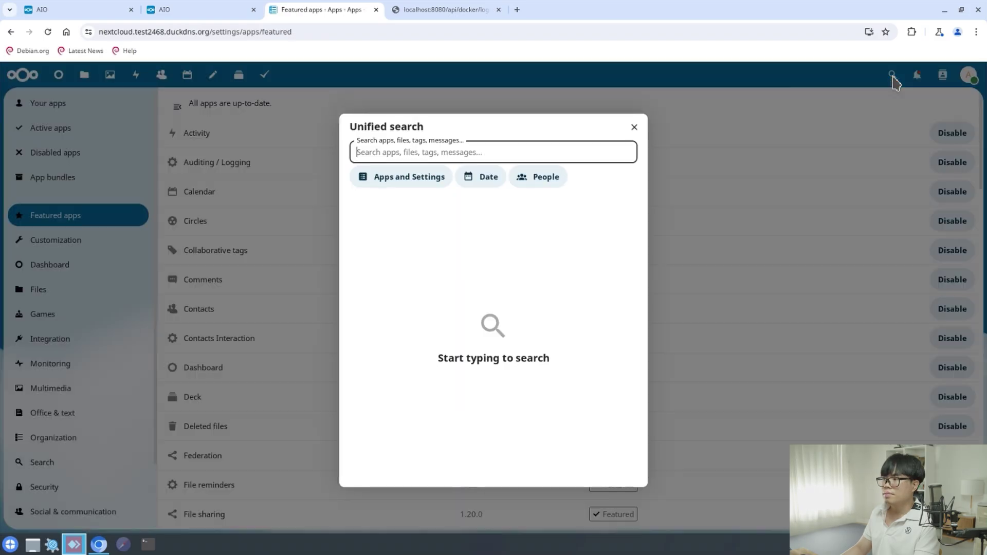
{"action": "type", "text": "external"}
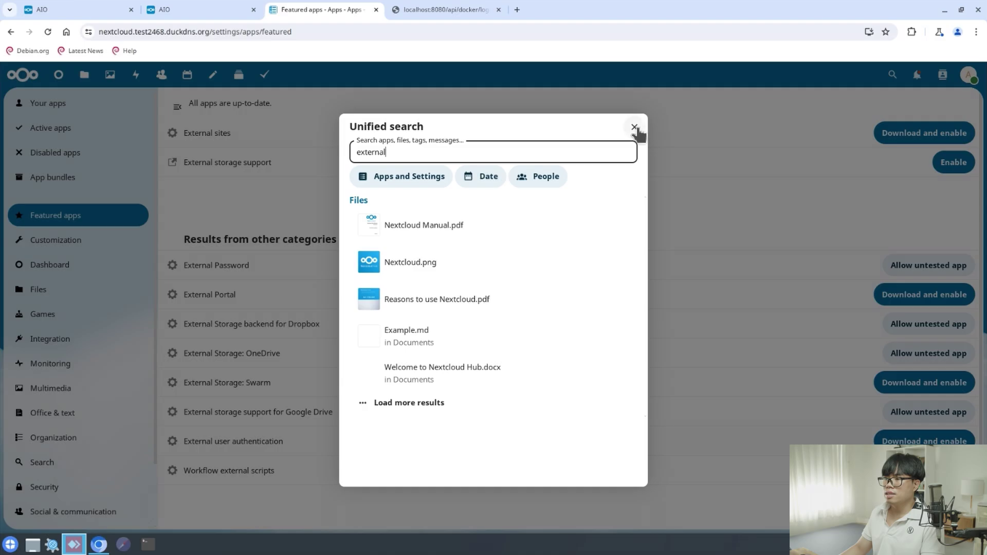
{"action": "left_click", "coordinate": [241, 139]}
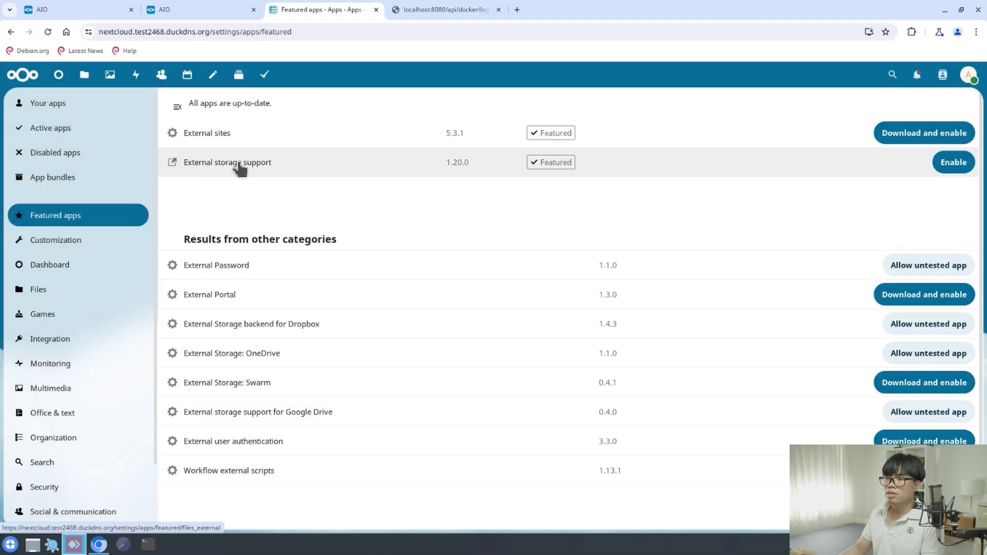
{"action": "left_click", "coordinate": [953, 163]}
Add a Local external storage Cloud_01 at /media/Cloud_01 for all users and save it
{"action": "left_click", "coordinate": [968, 75]}
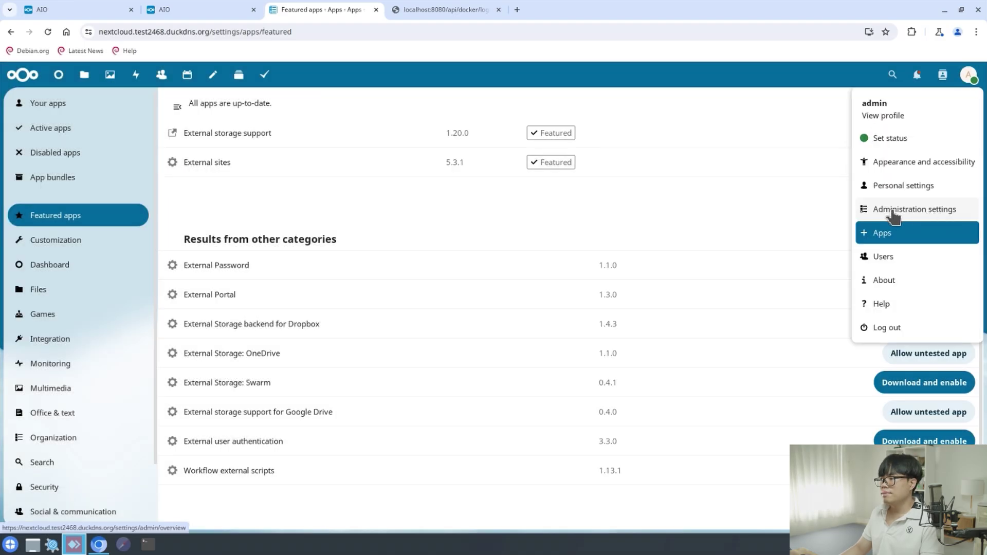
{"action": "left_click", "coordinate": [931, 211]}
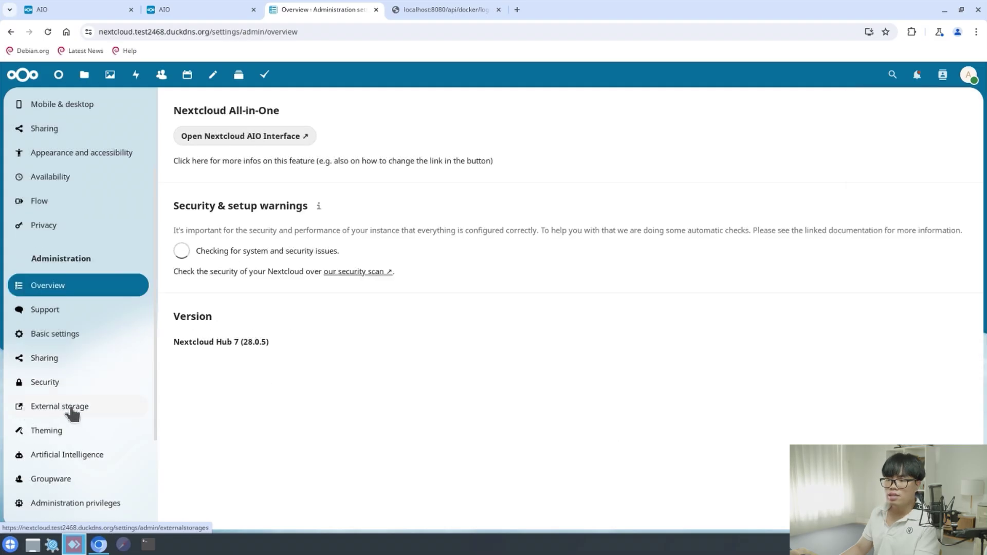
{"action": "left_click", "coordinate": [59, 406]}
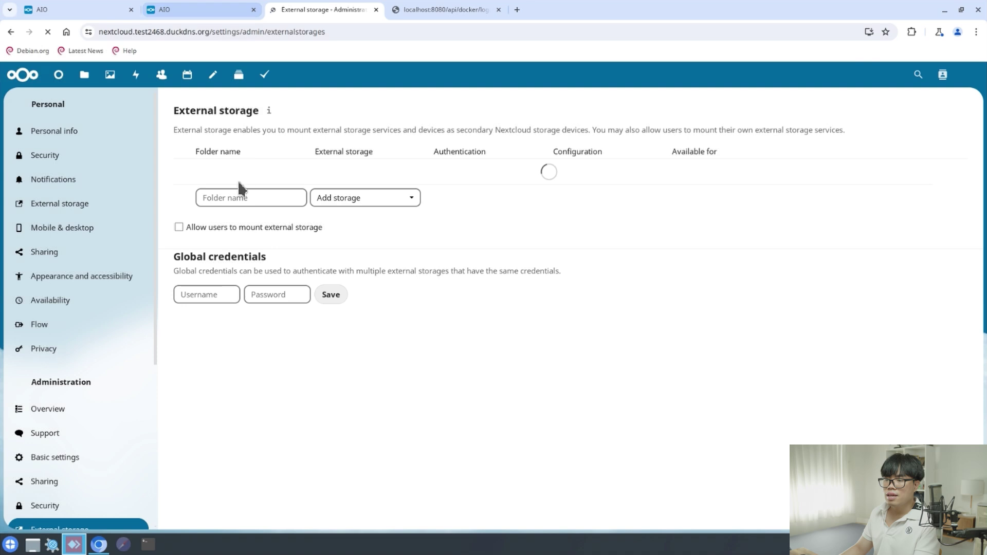
{"action": "left_click", "coordinate": [242, 200]}
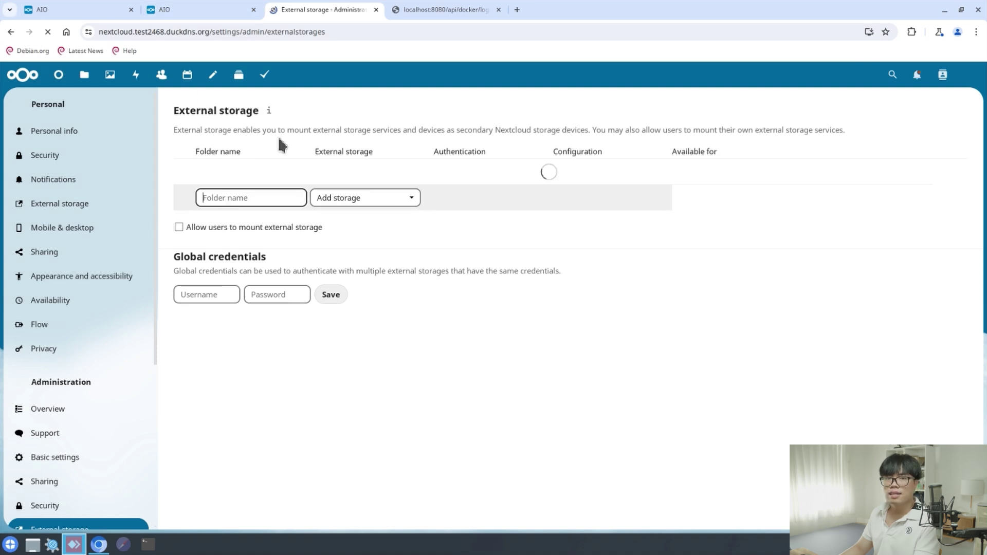
{"action": "type", "text": "Cloud_01"}
{"action": "left_click", "coordinate": [388, 173]}
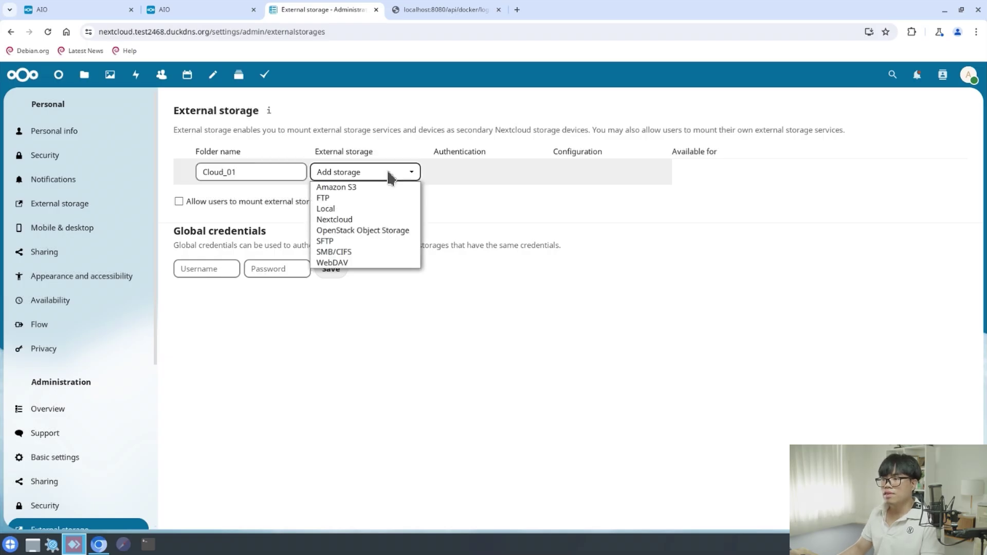
{"action": "left_click", "coordinate": [337, 209]}
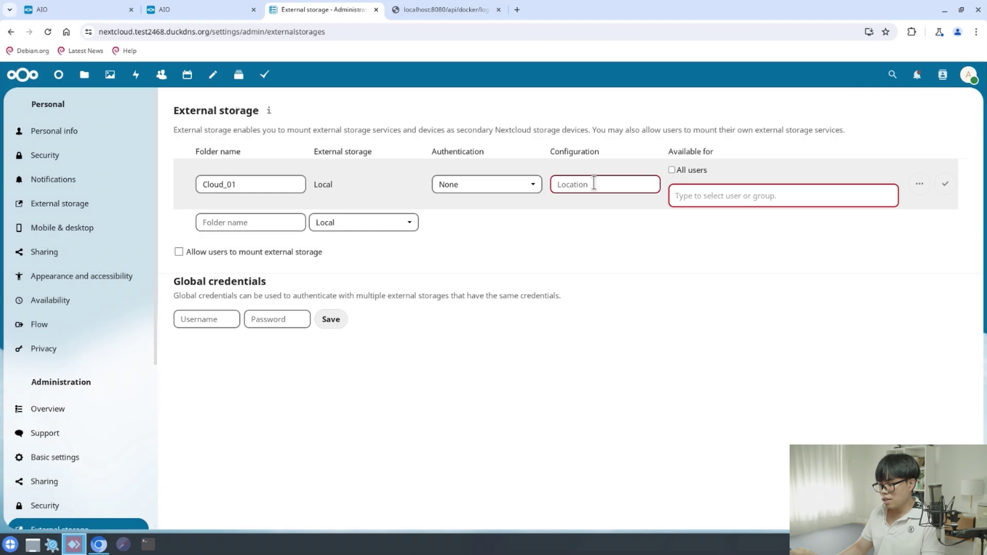
{"action": "type", "text": "/me"}
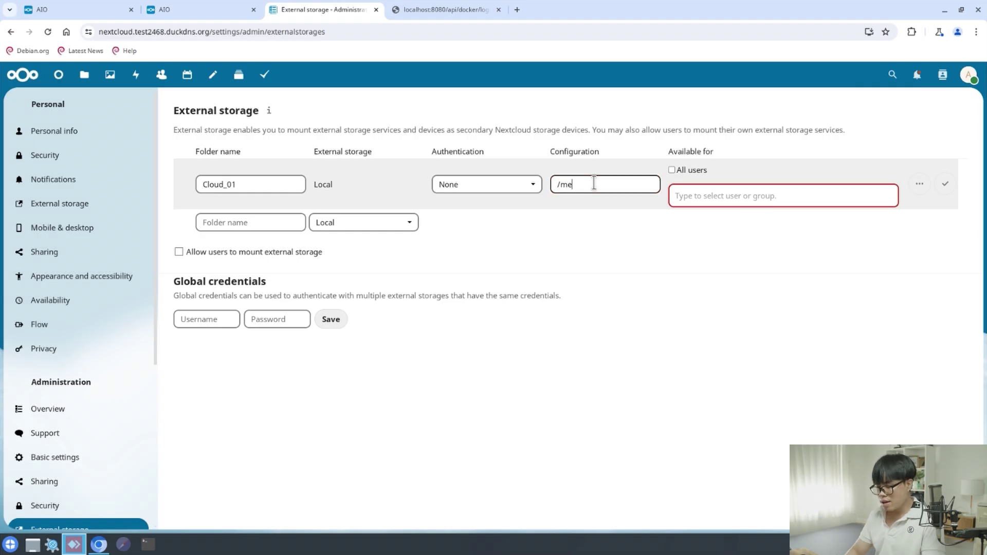
{"action": "type", "text": "dia/Cloud_01"}
{"action": "left_click", "coordinate": [749, 203]}
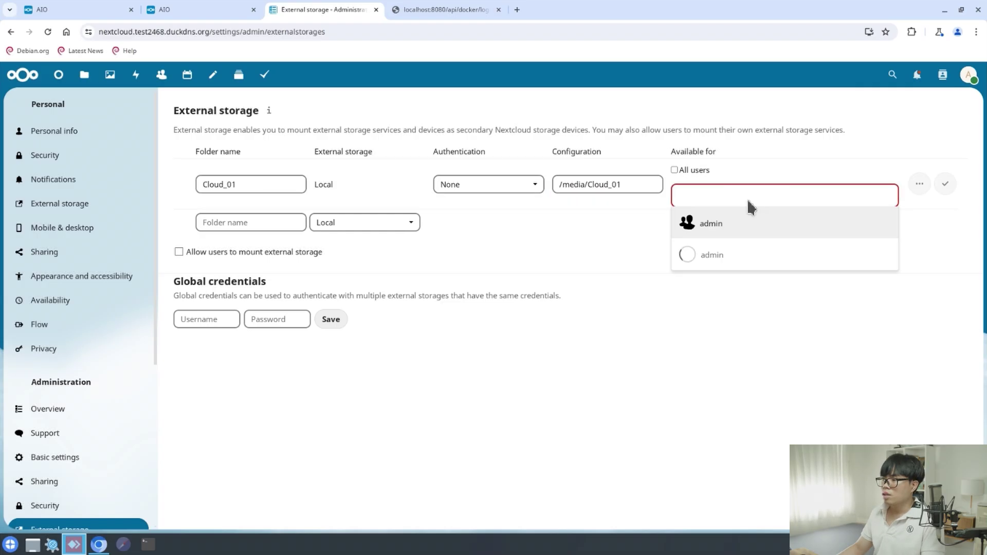
{"action": "left_click", "coordinate": [676, 170]}
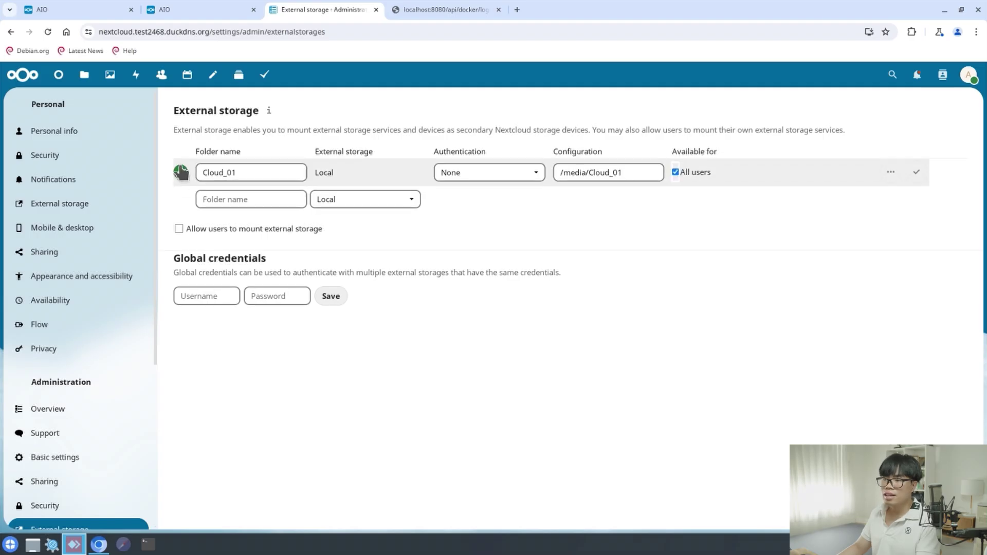
{"action": "left_click", "coordinate": [916, 173]}
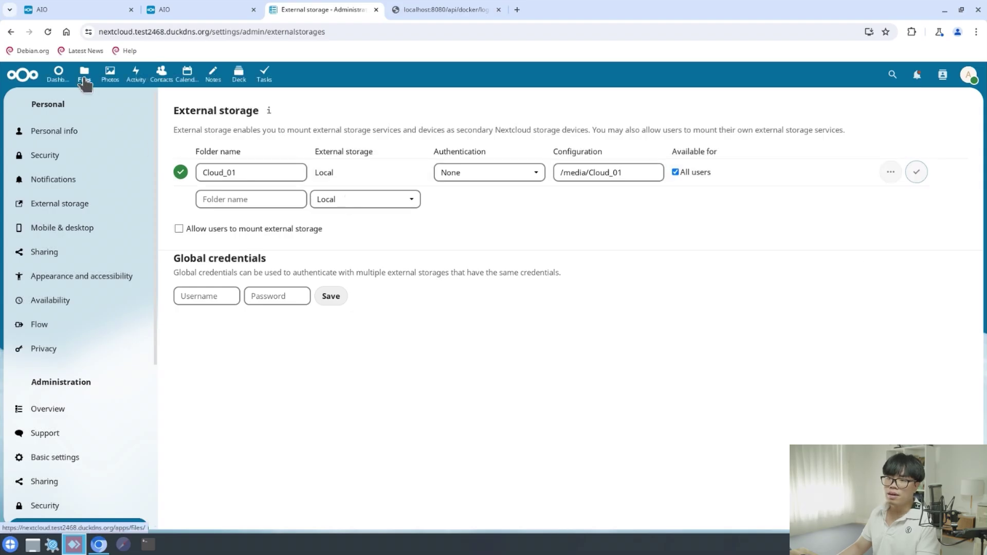
Delete every sample file and folder except Cloud_01, then check Cloud_01's contents and return
{"action": "left_click", "coordinate": [85, 77]}
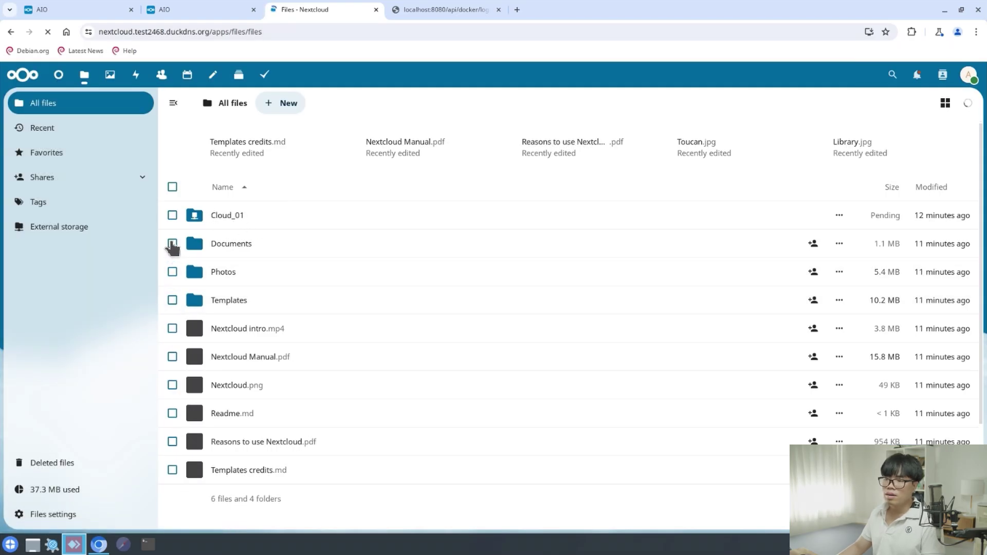
{"action": "left_click", "coordinate": [173, 277]}
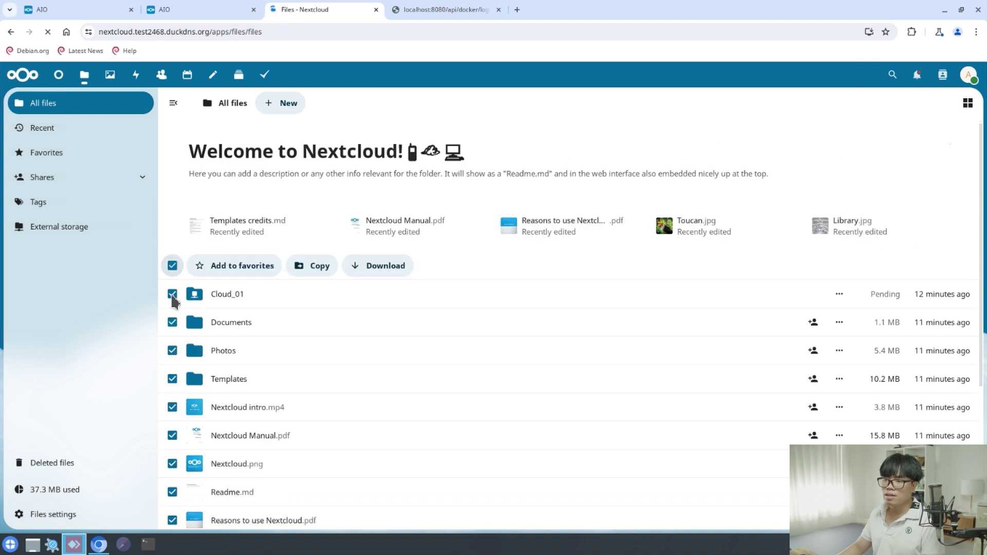
{"action": "left_click", "coordinate": [172, 305]}
{"action": "left_click", "coordinate": [460, 297]}
{"action": "left_click", "coordinate": [457, 329]}
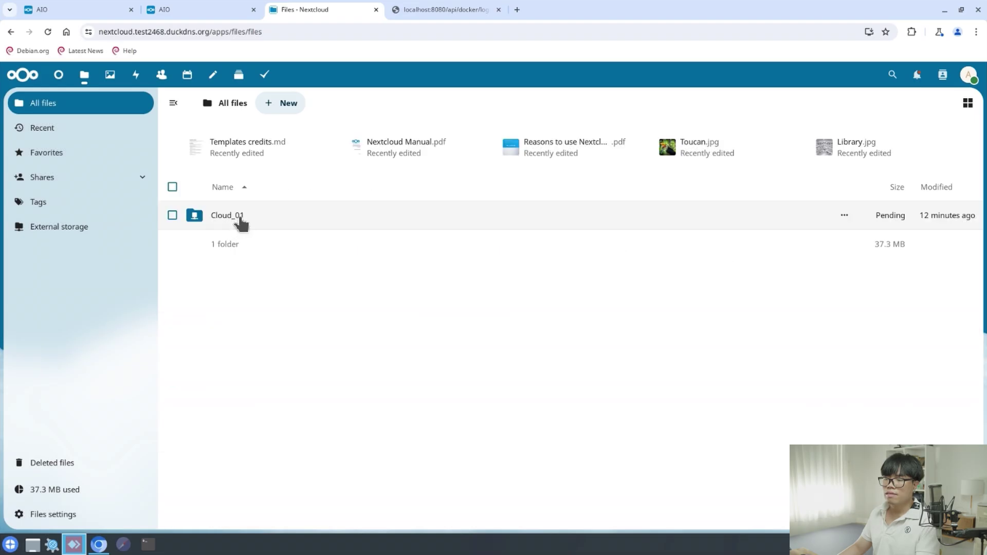
{"action": "left_click", "coordinate": [240, 224]}
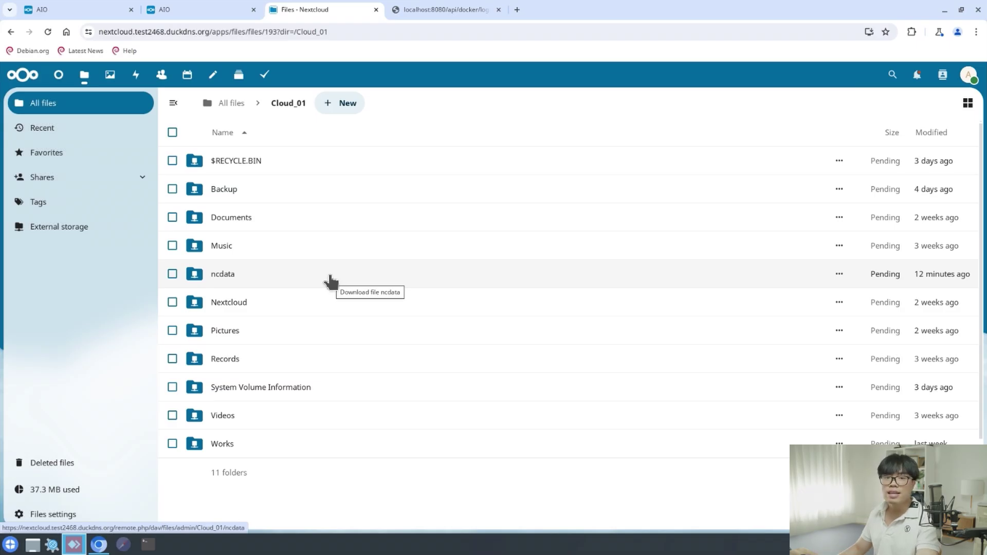
{"action": "key", "text": "alt+Left"}
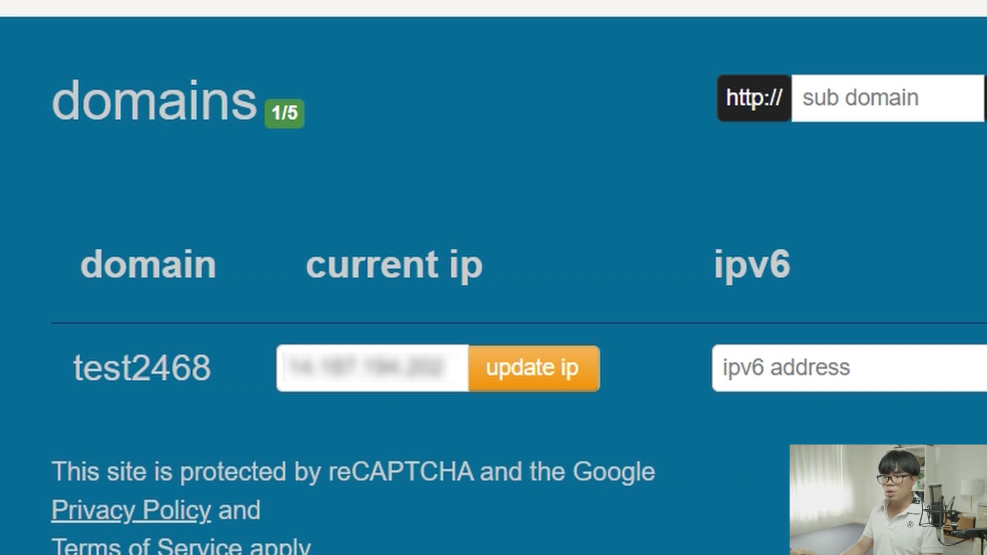
Scroll the DuckDNS domains list to see the current IP recorded for test2468
{"action": "scroll", "coordinate": [442, 216], "scroll_direction": "down", "scroll_amount": 2}
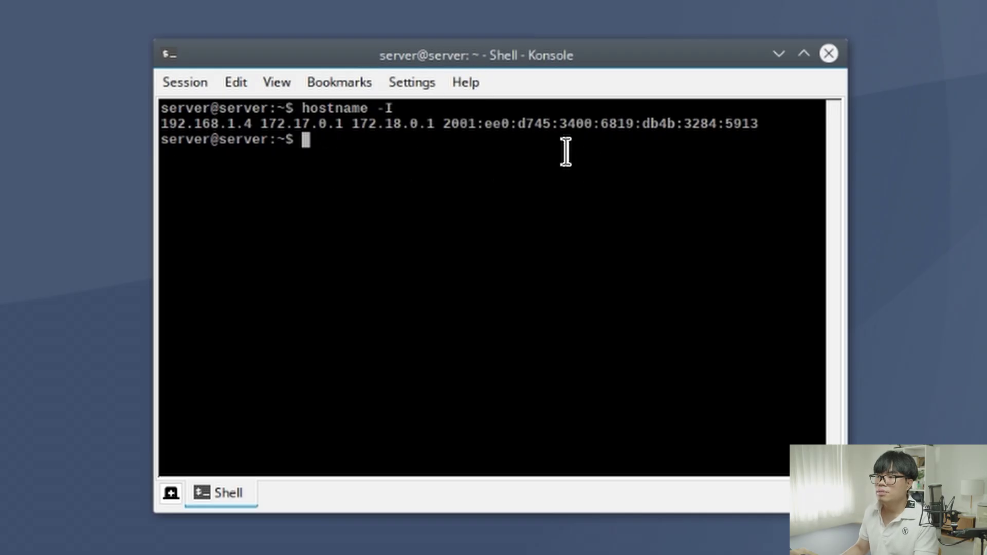
Create ~/duckdns containing an empty duck.sh and open duck.sh in nano
{"action": "type", "text": "cd ~"}
{"action": "key", "text": "Return"}
{"action": "key", "text": "Return"}
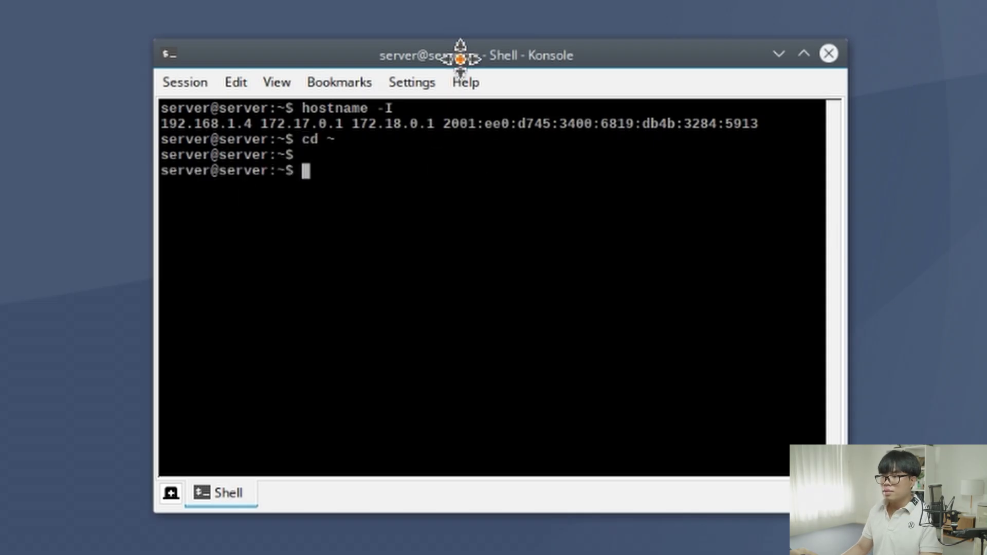
{"action": "type", "text": "mkdir duckdns"}
{"action": "key", "text": "Return"}
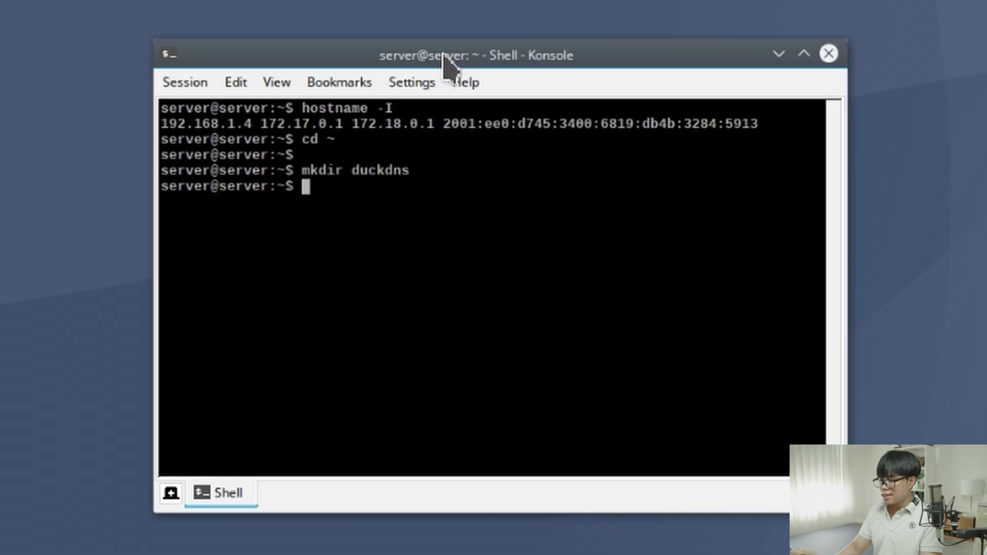
{"action": "type", "text": "cd duckdns"}
{"action": "key", "text": "Return"}
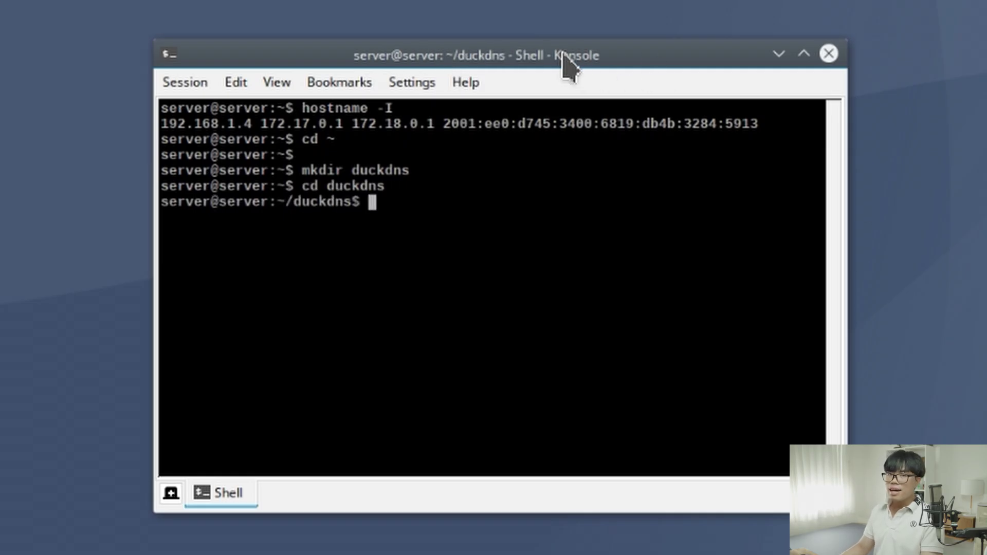
{"action": "type", "text": "touch duck.sh"}
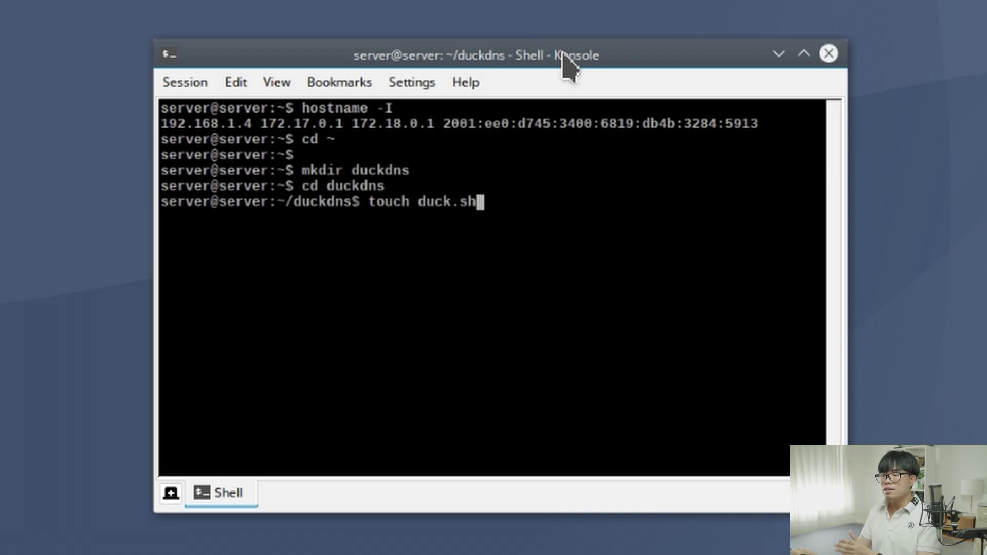
{"action": "key", "text": "Return"}
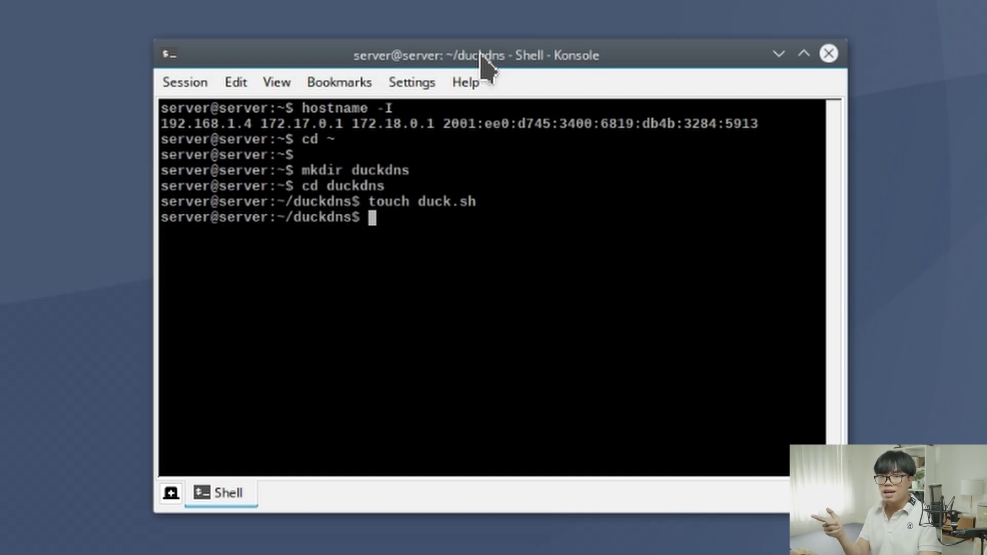
{"action": "type", "text": "nano duck.sh"}
{"action": "key", "text": "Return"}
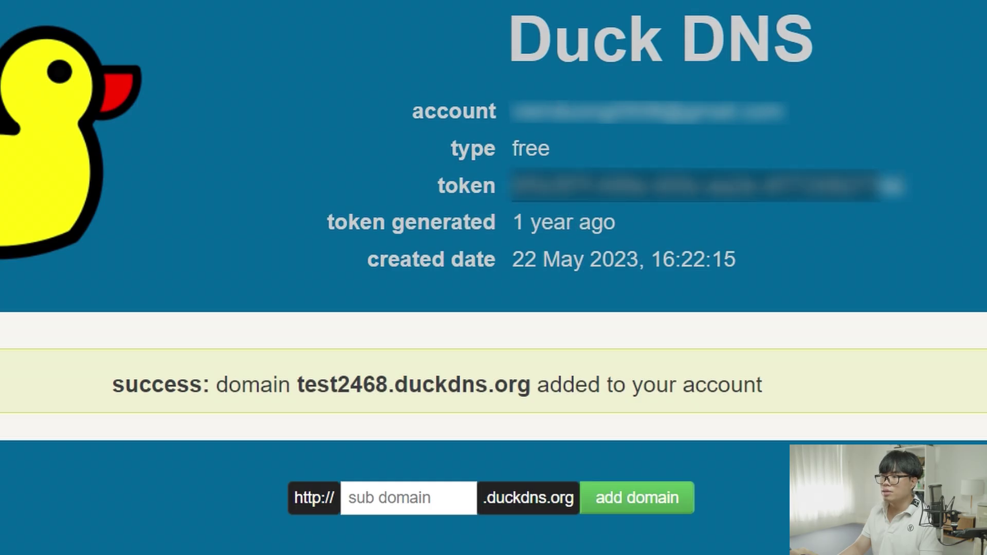
Copy the account token and the test2468.duckdns.org domain from DuckDNS into the duck.sh update line
{"action": "right_click", "coordinate": [874, 180]}
{"action": "left_click", "coordinate": [853, 201]}
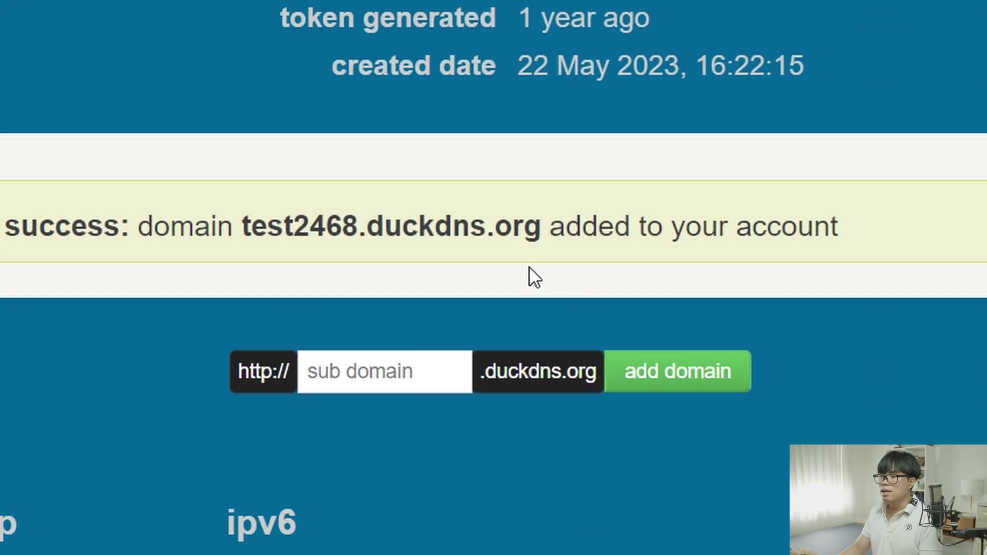
{"action": "left_click_drag", "start_coordinate": [242, 224], "coordinate": [541, 219]}
{"action": "right_click", "coordinate": [474, 222]}
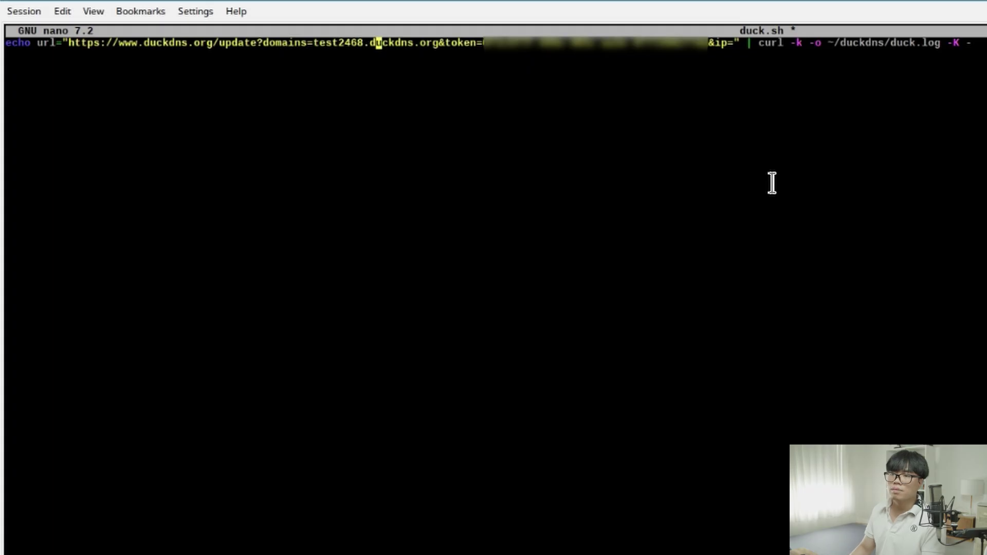
{"action": "key", "text": "Right"}
{"action": "key", "text": "Right"}
{"action": "key", "text": "Right"}
{"action": "key", "text": "Right"}
{"action": "key", "text": "Right"}
{"action": "key", "text": "Right"}
{"action": "key", "text": "Right"}
{"action": "key", "text": "Right"}
{"action": "key", "text": "Right"}
{"action": "key", "text": "Right"}
{"action": "key", "text": "Right"}
{"action": "key", "text": "Right"}
{"action": "key", "text": "Right"}
{"action": "key", "text": "Right"}
{"action": "key", "text": "Right"}
{"action": "key", "text": "Right"}
{"action": "key", "text": "Right"}
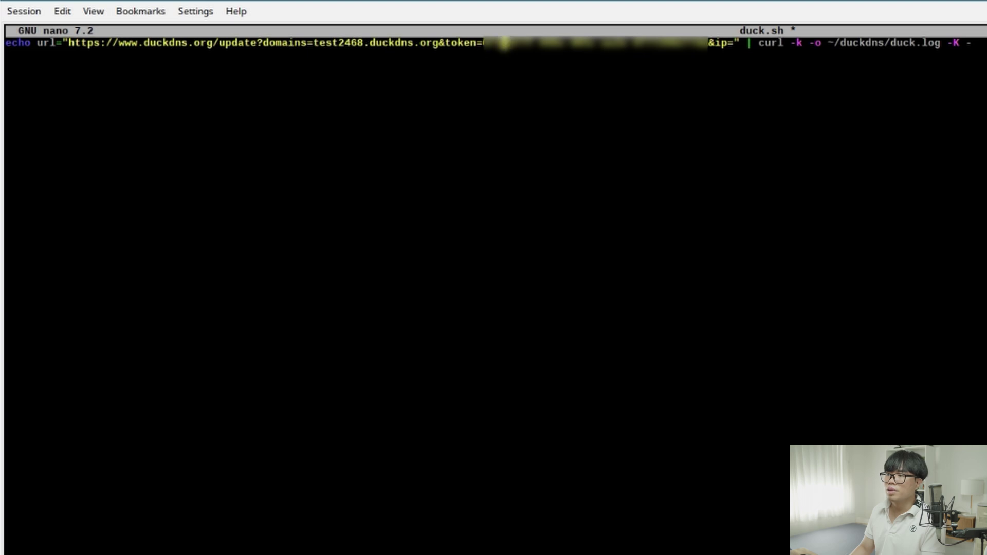
Save duck.sh under its existing name and exit nano
{"action": "key", "text": "ctrl+x"}
{"action": "key", "text": "y"}
{"action": "key", "text": "Return"}
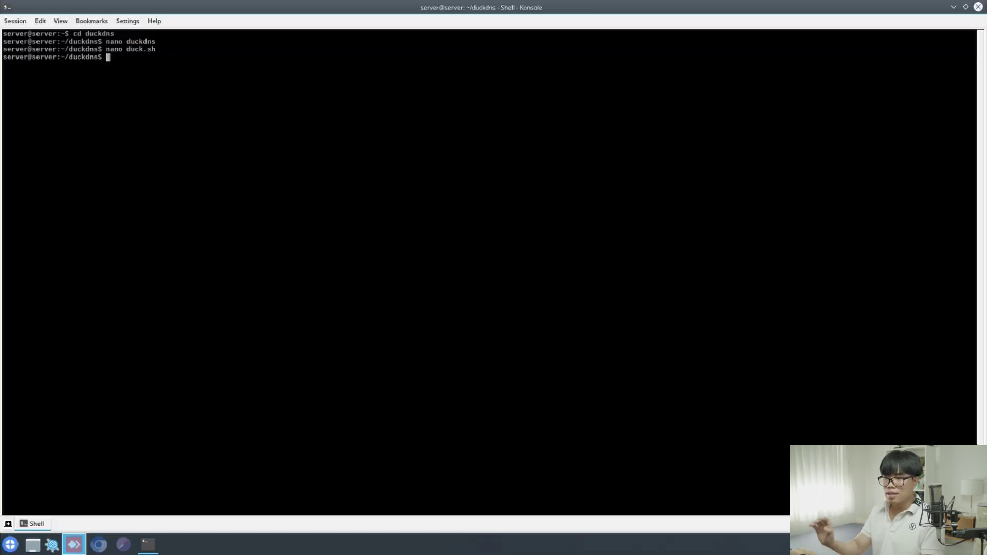